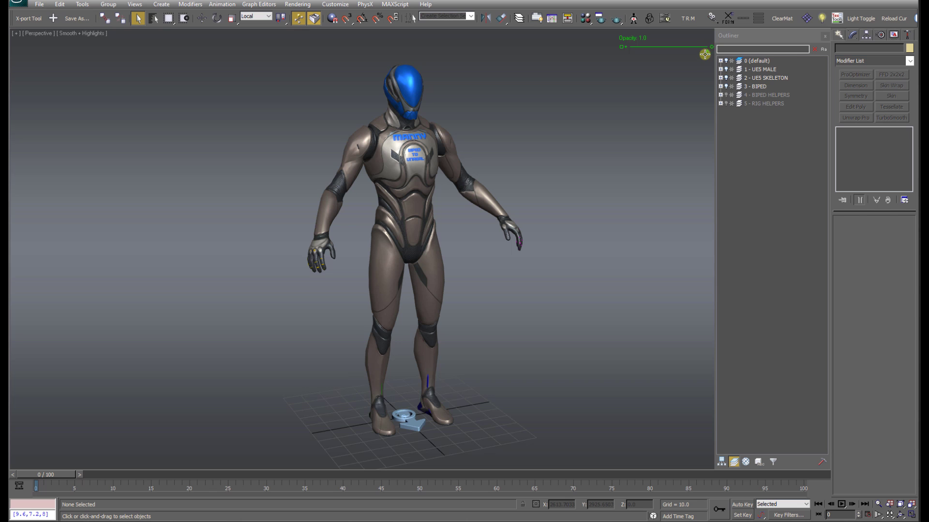
Examine the UE4 male, UE4 female, UE5 Manny and UE5 Quinn mannequin rigs close up and at full figure
left_click_drag(706, 54, 725, 65)
mouse_move(706, 53)
left_mouse_down()
mouse_move(643, 54)
mouse_move(690, 54)
left_mouse_up()
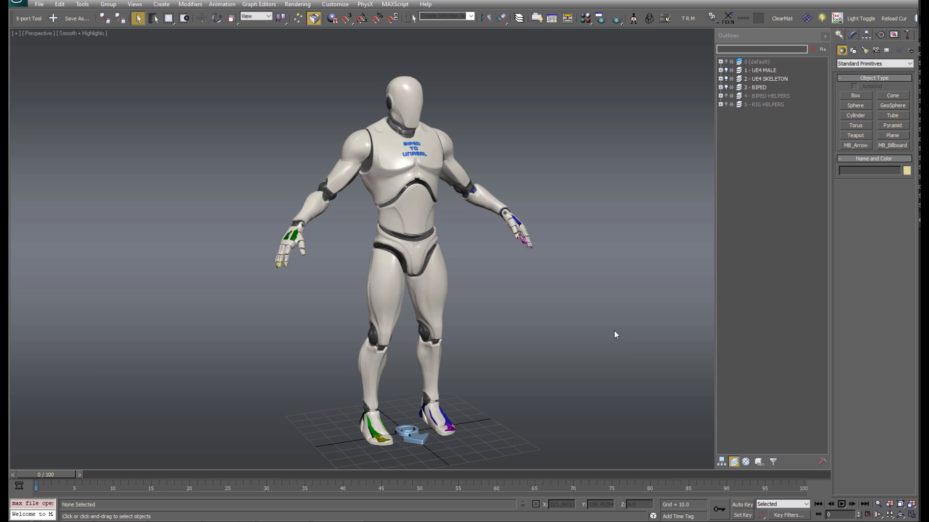
scroll(611, 330, "up", 8)
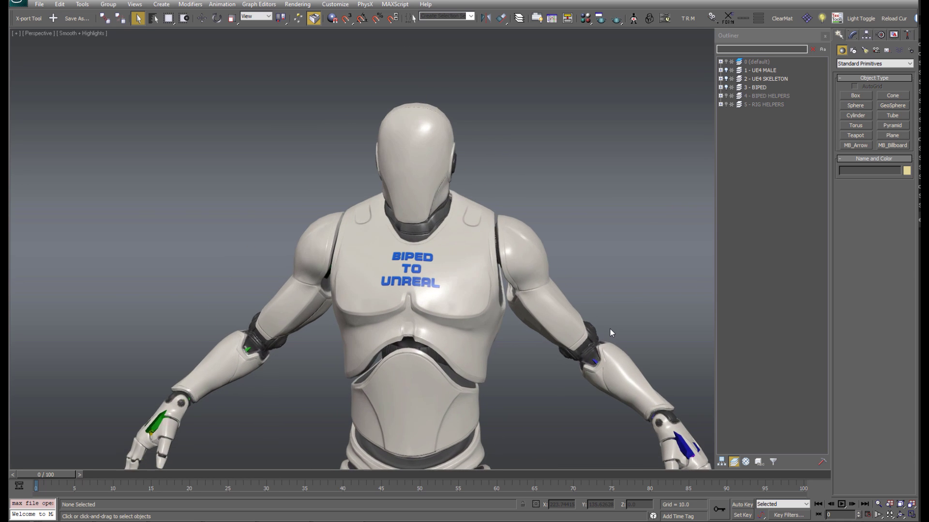
scroll(609, 348, "down", 8)
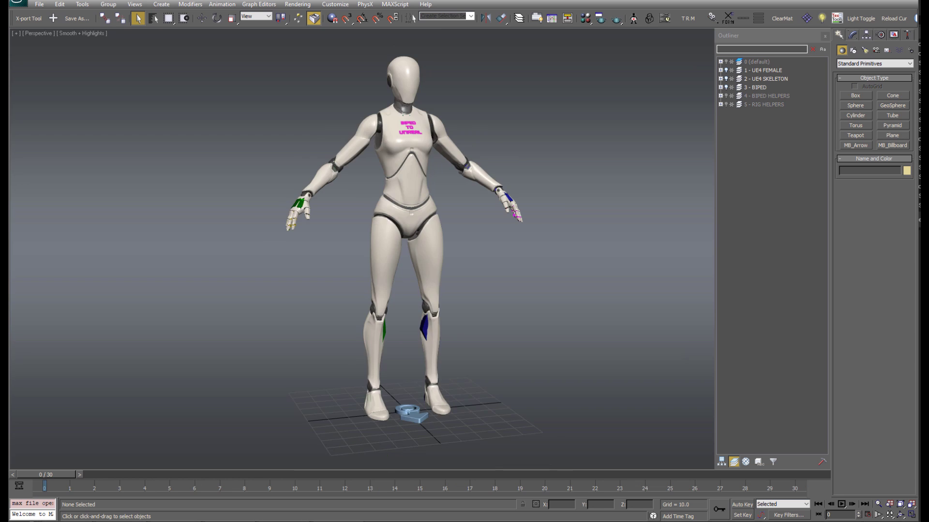
scroll(534, 362, "up", 8)
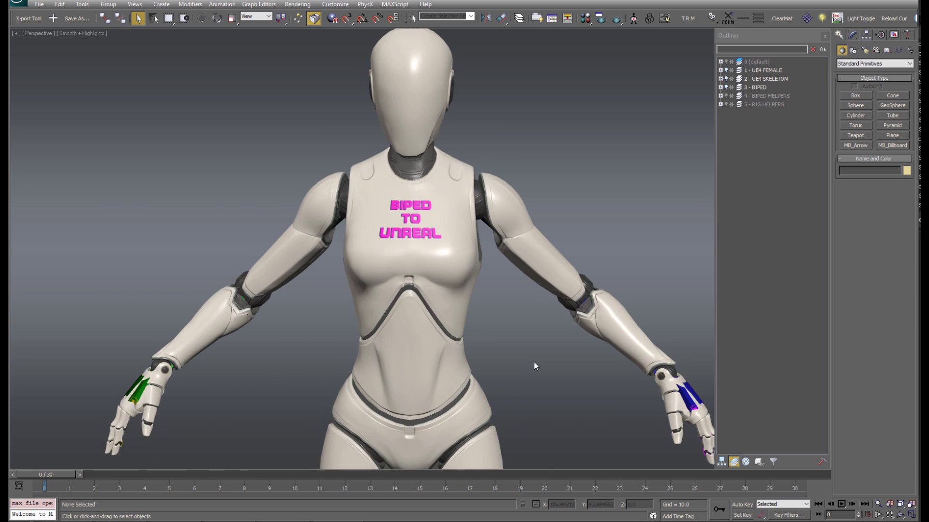
scroll(534, 361, "down", 8)
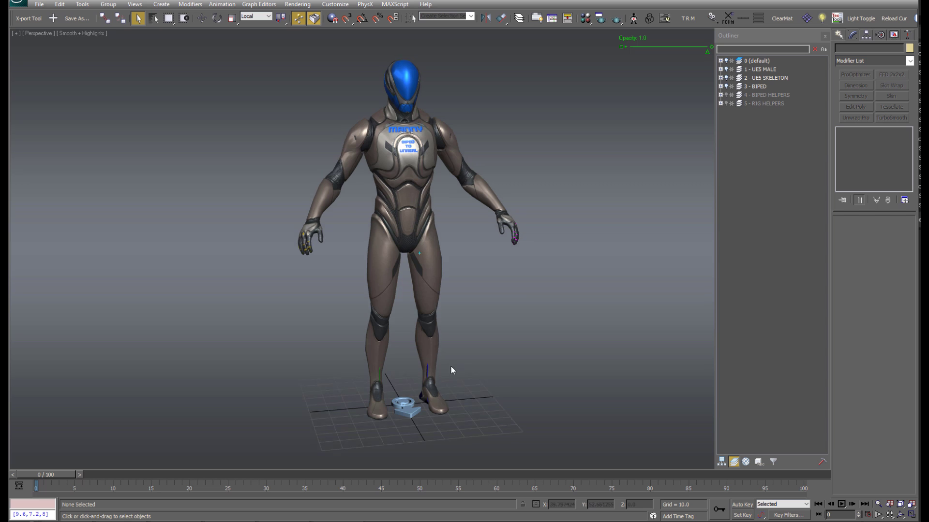
scroll(533, 398, "up", 8)
scroll(532, 396, "up", 8)
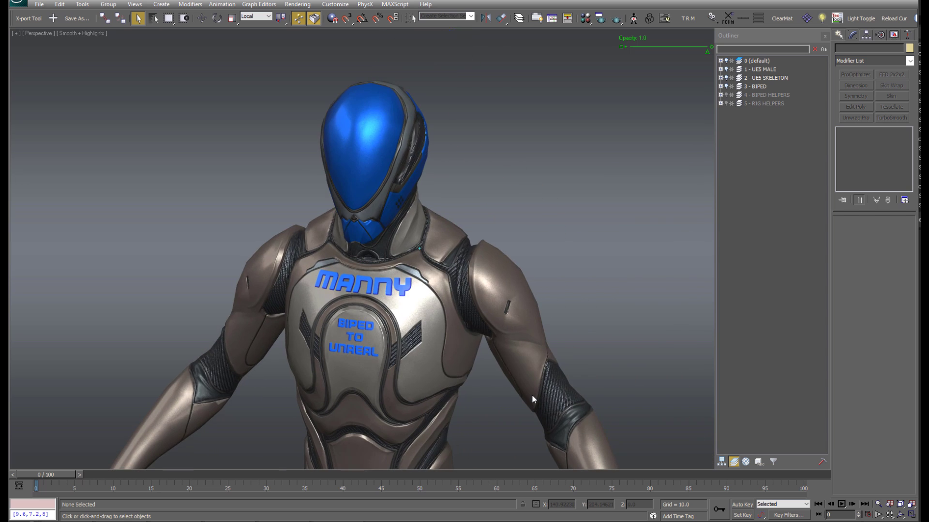
scroll(532, 394, "down", 8)
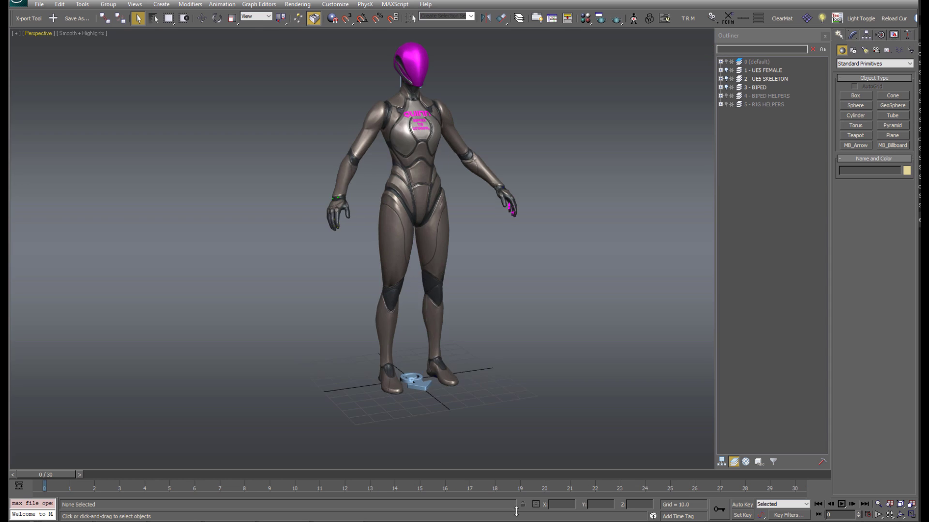
scroll(479, 350, "up", 6)
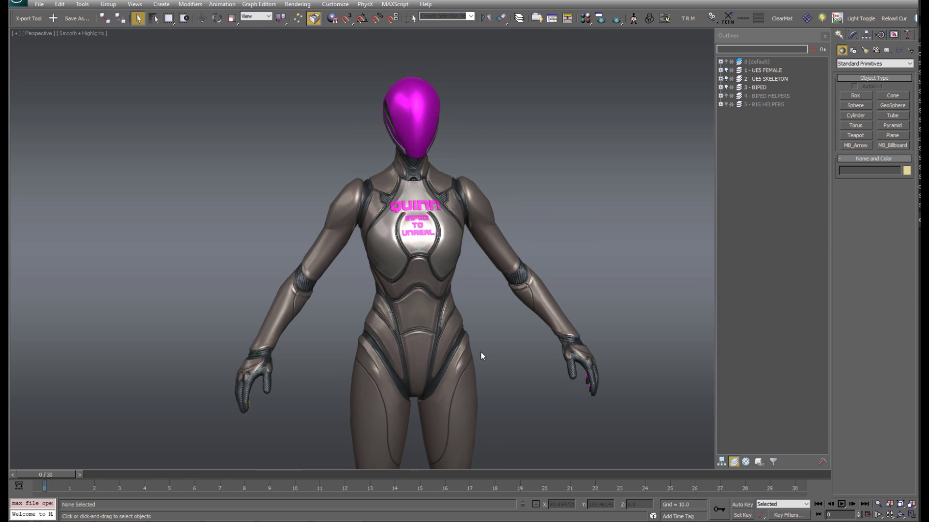
scroll(480, 356, "down", 7)
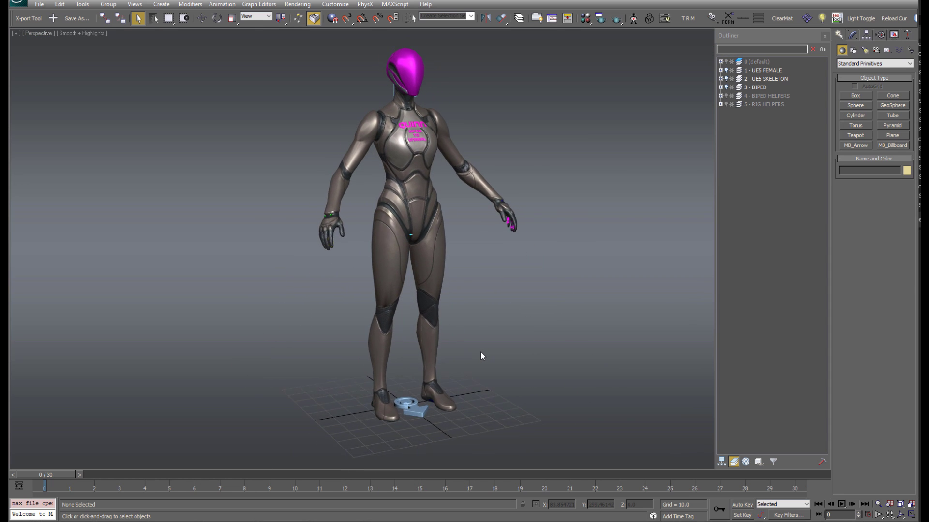
middle_click_drag(530, 367, 530, 389, "alt")
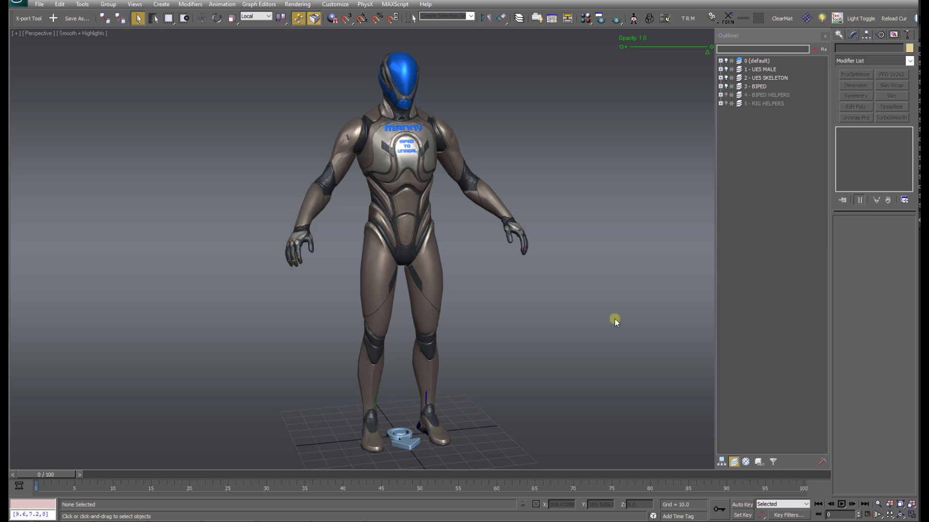
scroll(614, 322, "up", 5)
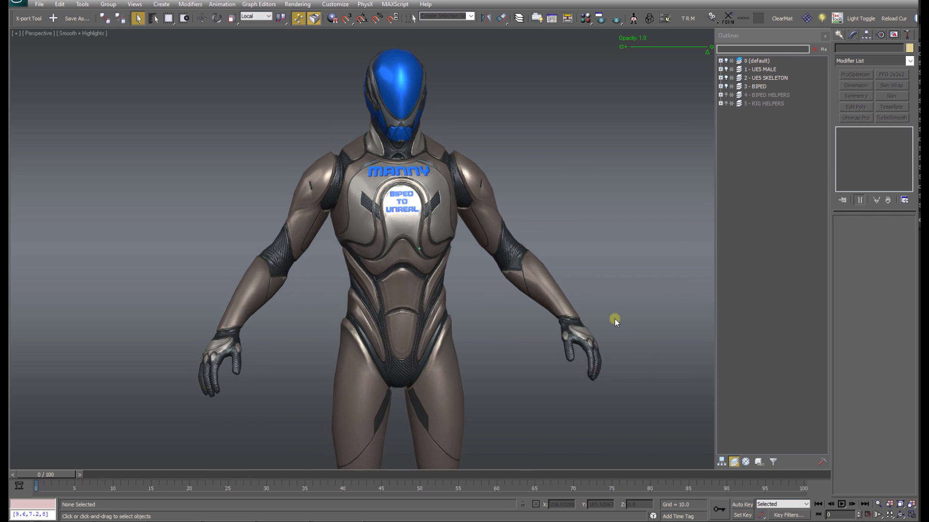
scroll(615, 322, "down", 5)
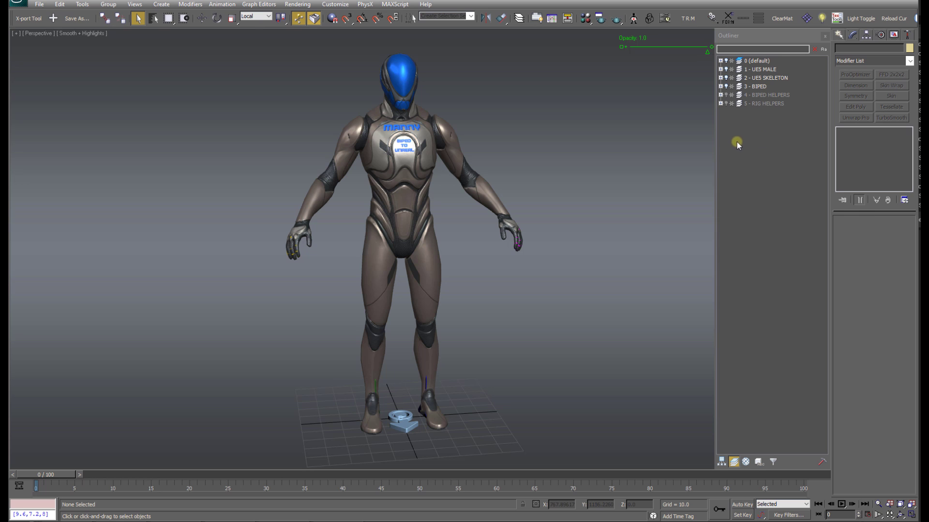
Toggle the visibility of the 1 - UE5 MALE layer to inspect the rig beneath Manny's mesh
left_click(760, 69)
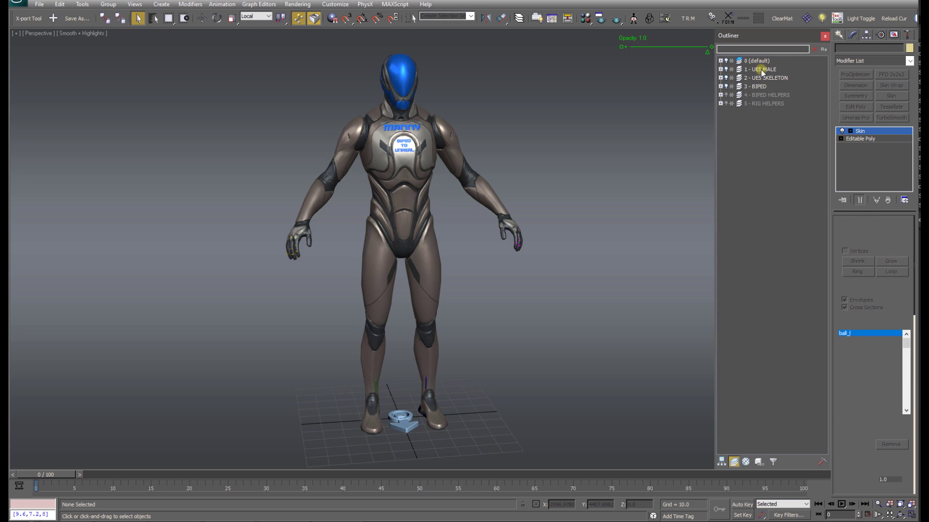
left_click(726, 70)
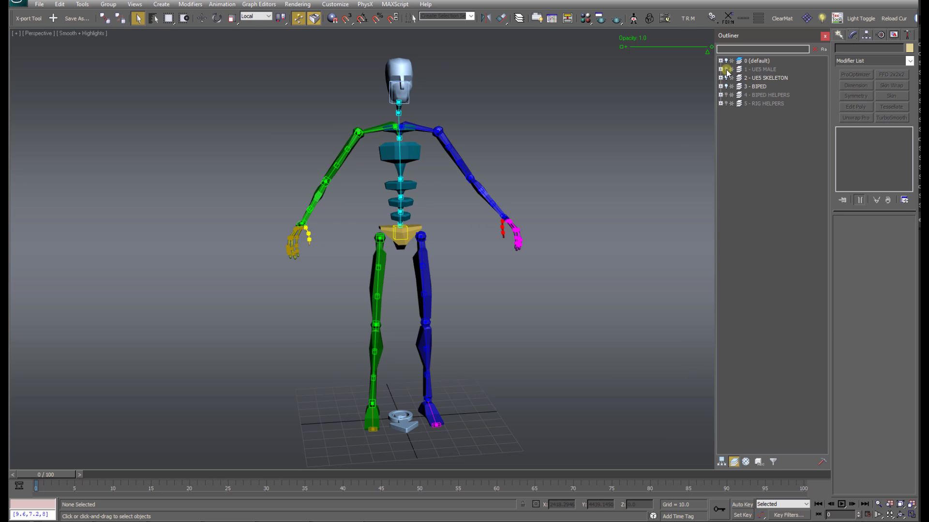
left_click(726, 69)
left_click(726, 70)
left_click(726, 70)
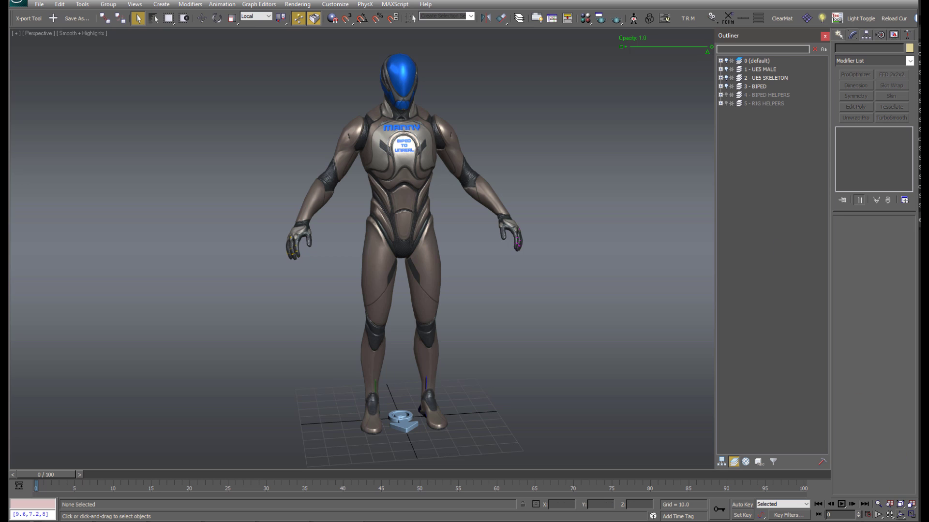
left_click(680, 273)
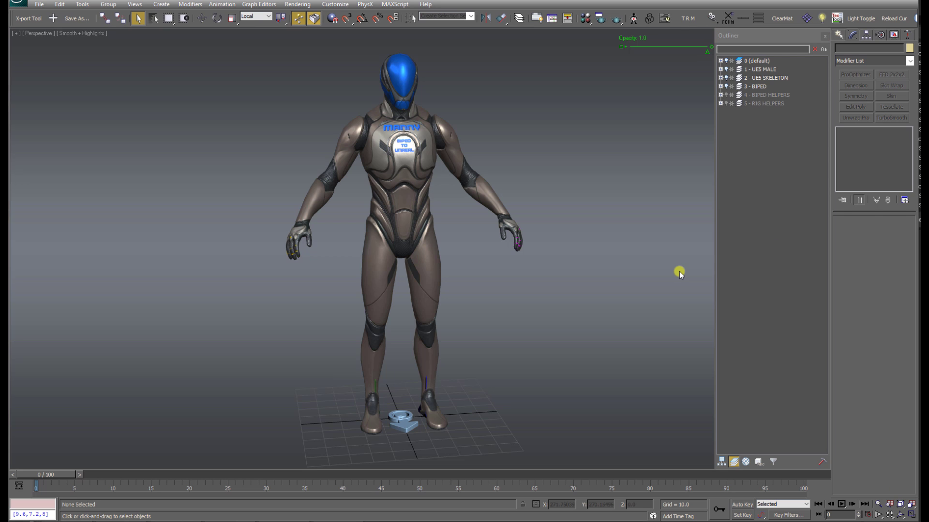
Hide the 1 - UE5 MALE layer and toggle the 3 - BIPED layer to compare the UE5 skeleton with the biped
left_click(726, 69)
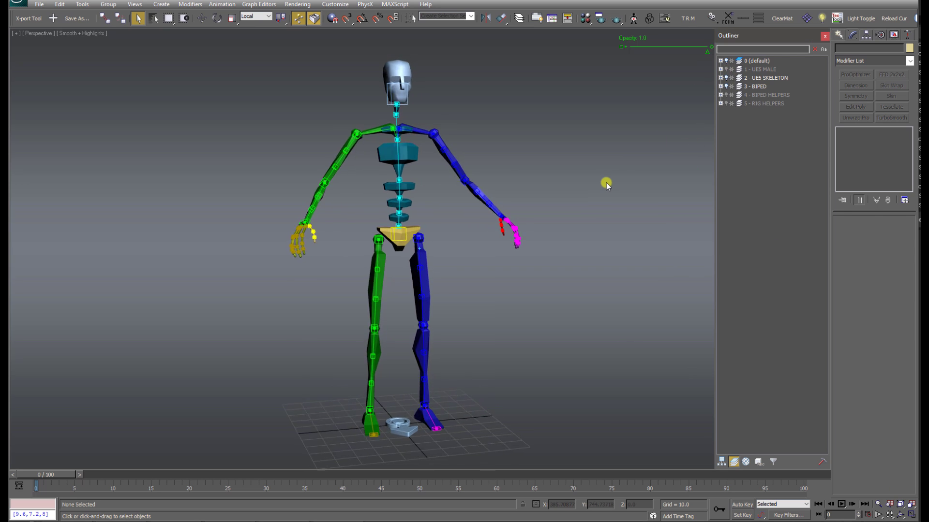
middle_click_drag(606, 184, 621, 190, "alt")
left_click(726, 86)
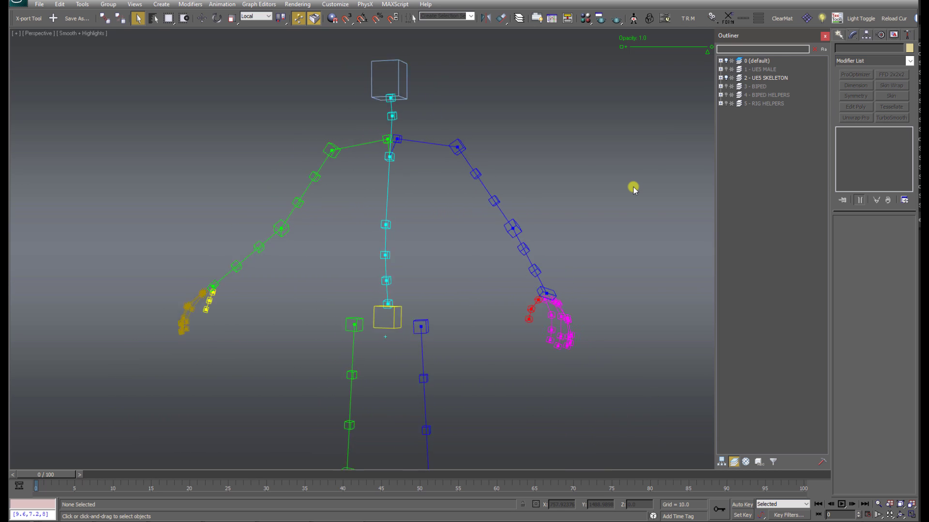
left_click(726, 87)
left_click(727, 87)
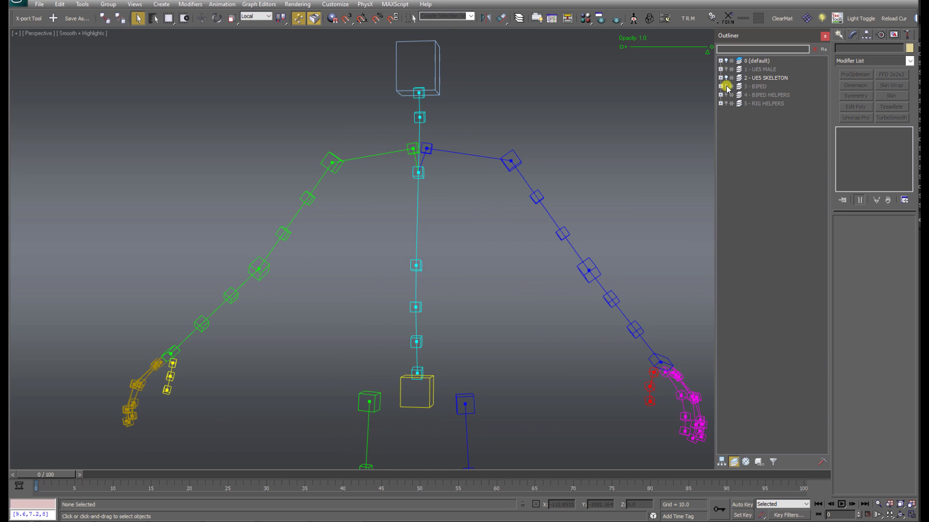
left_click(727, 87)
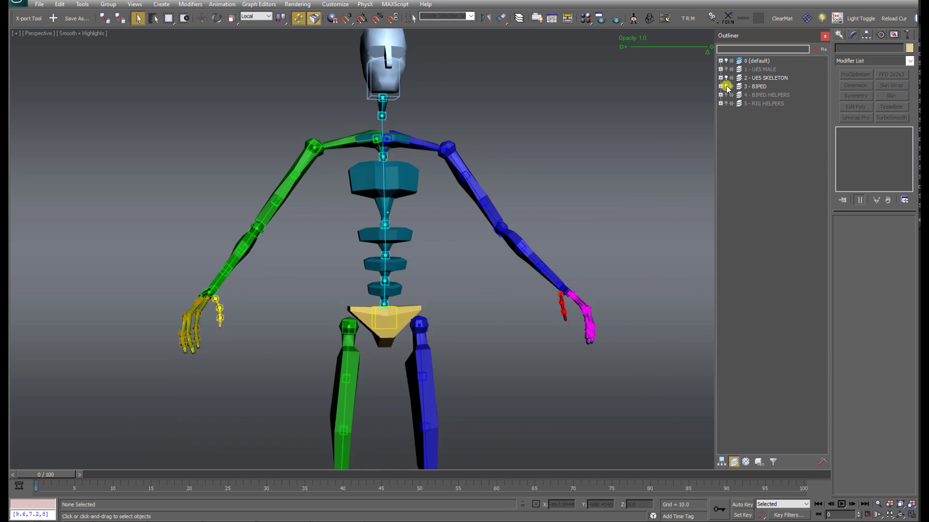
left_click(727, 87)
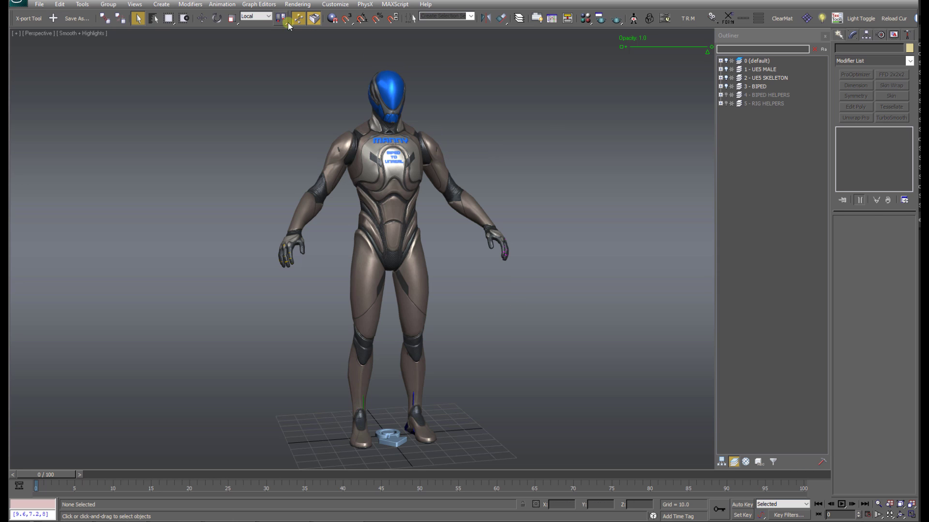
Open the BipedSelect picker, place it beside the character and try moving the biped's left hand
left_click(635, 21)
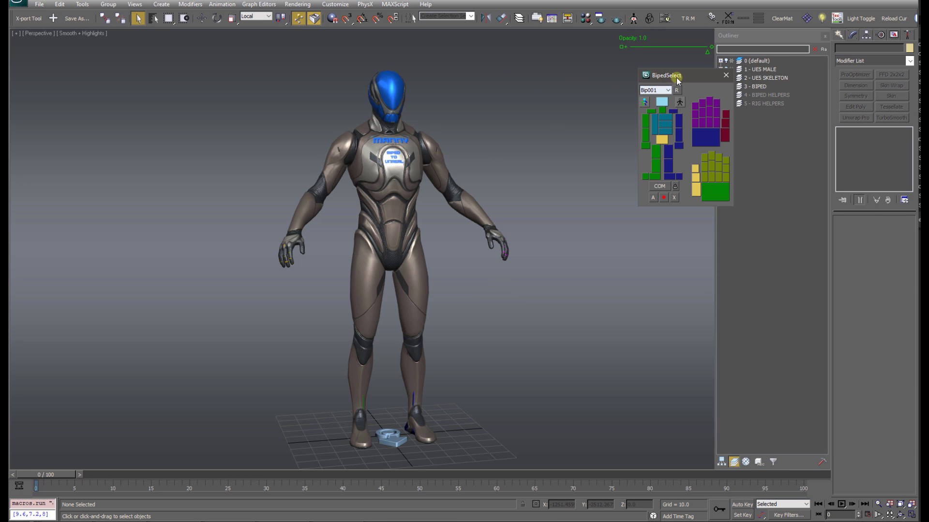
left_click_drag(648, 77, 599, 77)
key("w")
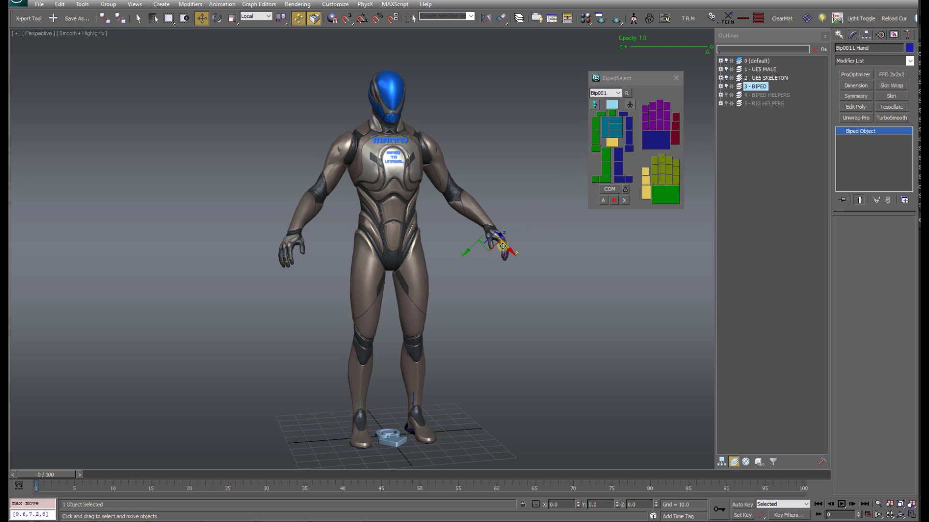
mouse_move(491, 246)
left_mouse_down()
mouse_move(449, 223)
mouse_move(492, 226)
mouse_move(482, 258)
left_mouse_up()
middle_click_drag(490, 266, 486, 264, "alt")
left_click_drag(501, 303, 496, 278)
middle_click_drag(497, 278, 647, 261, "alt")
Show the left hand's biped motion parameters and expand the Copy/Paste and Layers sections
left_click(880, 34)
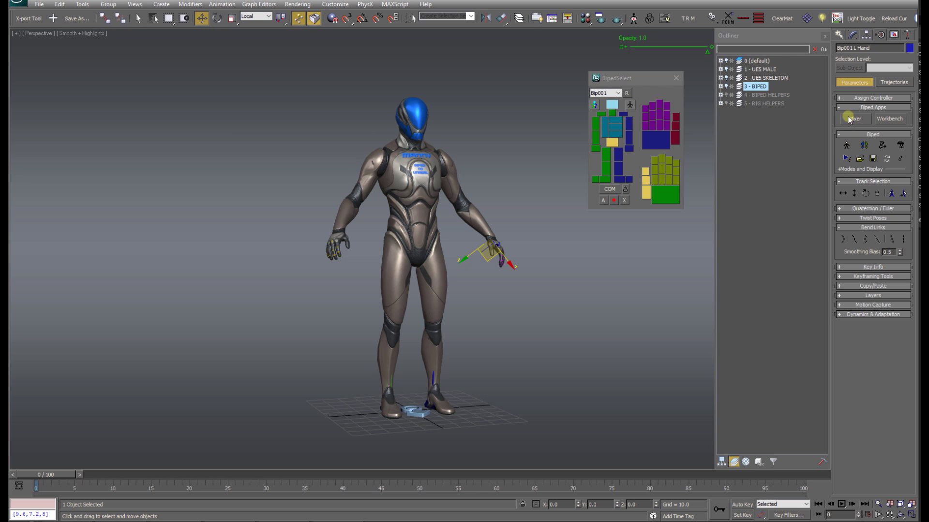
scroll(569, 243, "up", 1)
middle_click_drag(569, 243, 624, 249, "alt")
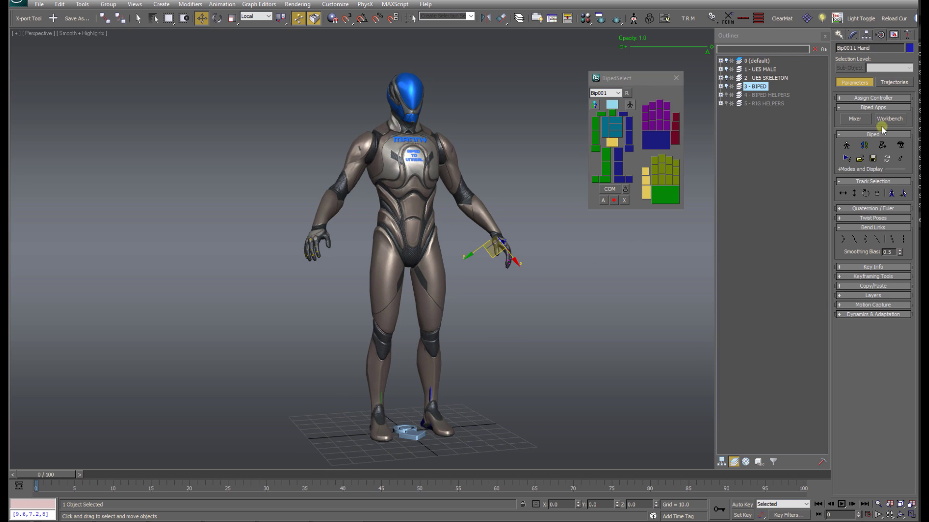
left_click(846, 288)
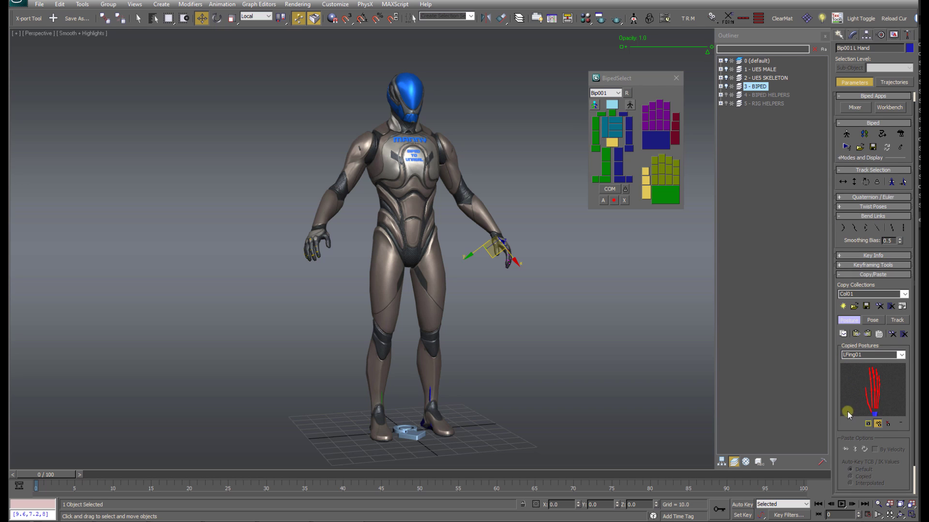
scroll(885, 479, "down", 2)
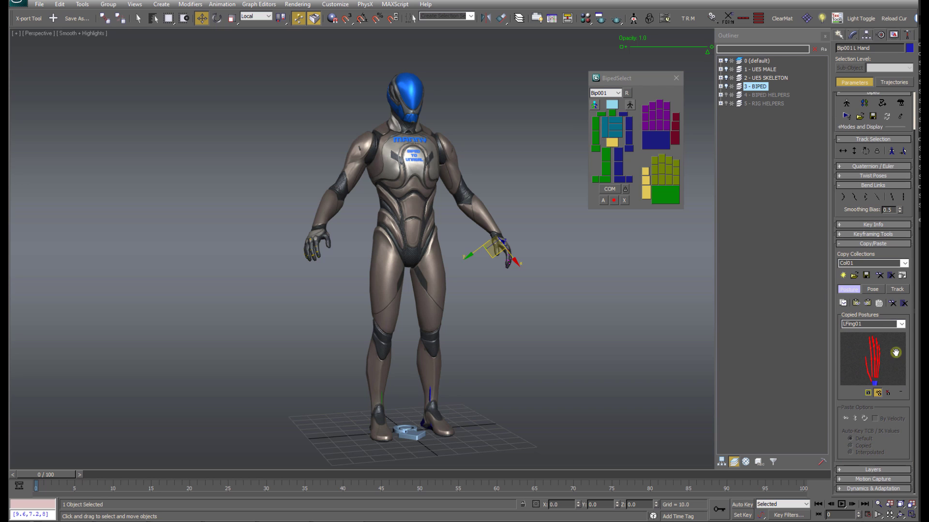
left_click(866, 470)
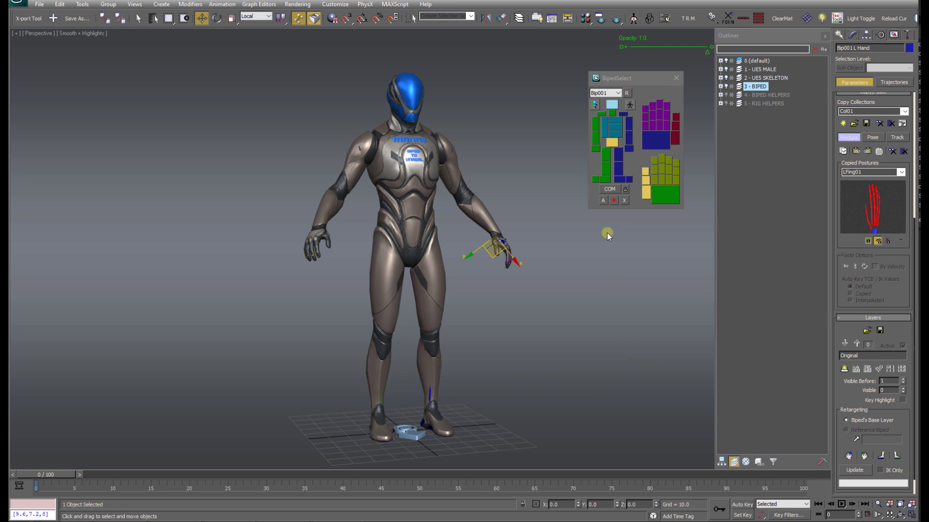
Hide the 1 - UE5 MALE layer and try rotating the biped's left hand
left_click(725, 69)
scroll(609, 341, "up", 10)
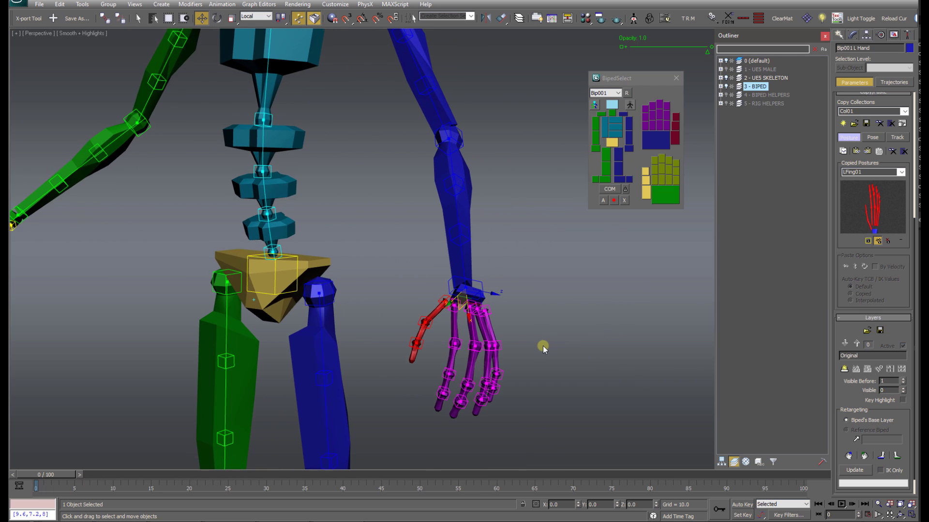
scroll(531, 334, "up", 3)
key("e")
middle_click_drag(488, 293, 408, 317, "alt")
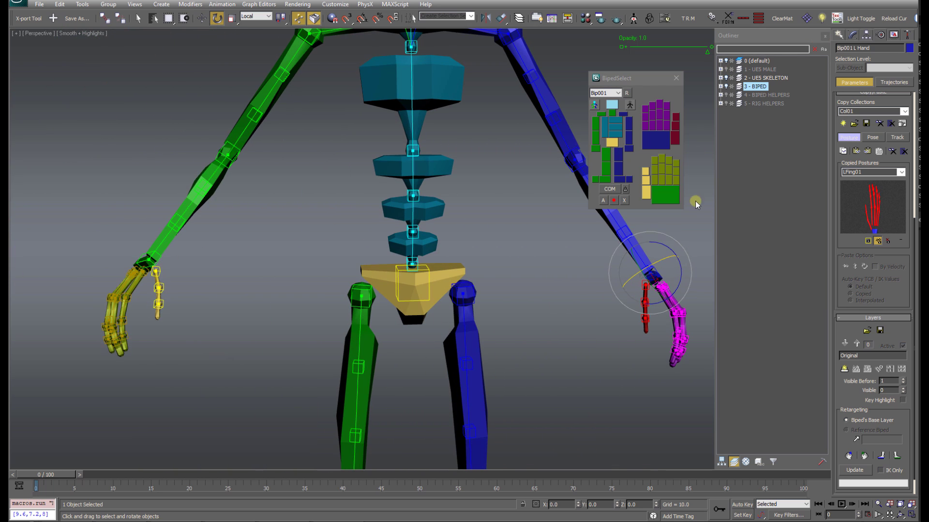
Select the biped's right hand and try rotating it
left_click(665, 195)
middle_click_drag(284, 353, 330, 353, "alt")
mouse_move(378, 332)
left_mouse_down()
mouse_move(435, 358)
mouse_move(315, 311)
mouse_move(429, 346)
mouse_move(411, 338)
mouse_move(305, 319)
mouse_move(397, 333)
mouse_move(370, 330)
left_mouse_up()
scroll(387, 338, "down", 5)
mouse_move(393, 416)
middle_mouse_down()
mouse_move(396, 329)
mouse_move(375, 396)
mouse_move(385, 403)
middle_mouse_up()
scroll(396, 334, "down", 4)
Try moving the biped's right foot, then undo the move
left_click(385, 403)
key("w")
left_click_drag(391, 400, 416, 410)
key("ctrl+z")
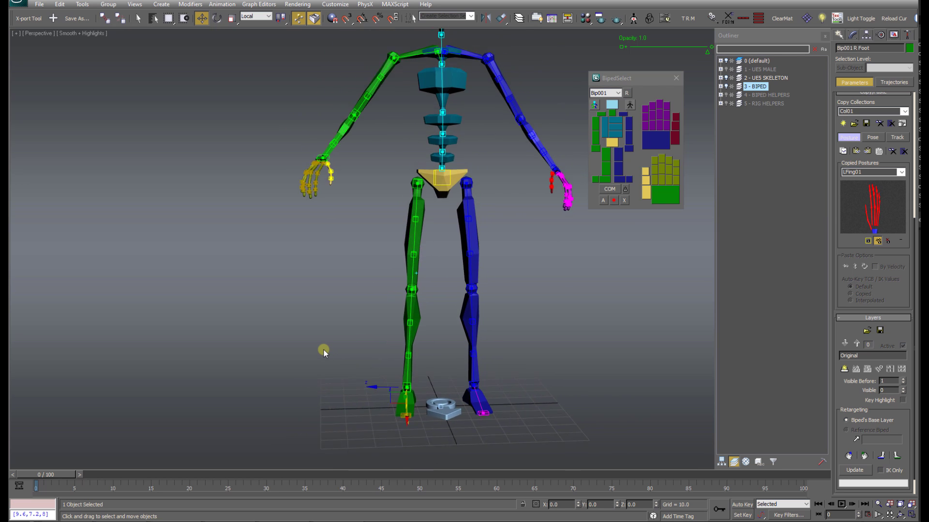
middle_click_drag(324, 350, 291, 308, "alt")
scroll(303, 309, "down", 3)
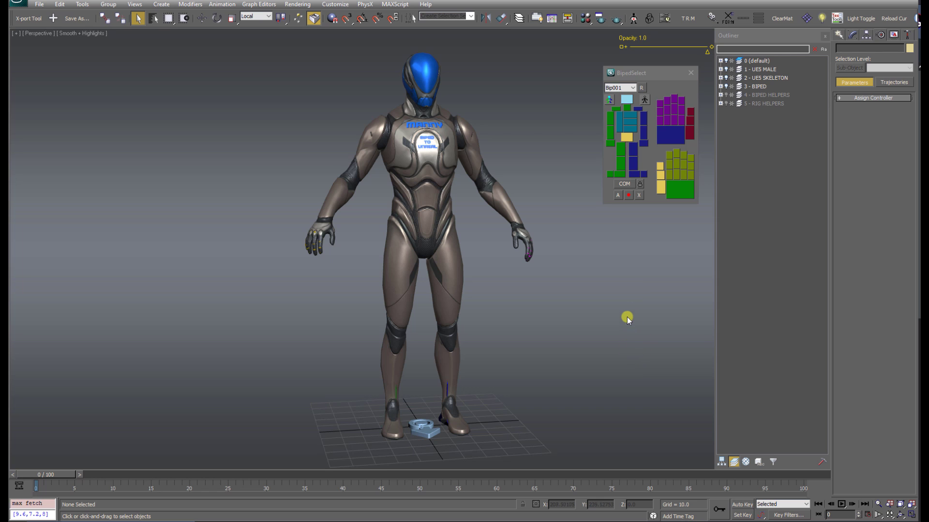
Select the biped's center of mass, load an animation file onto the biped and play it back
left_click(624, 183)
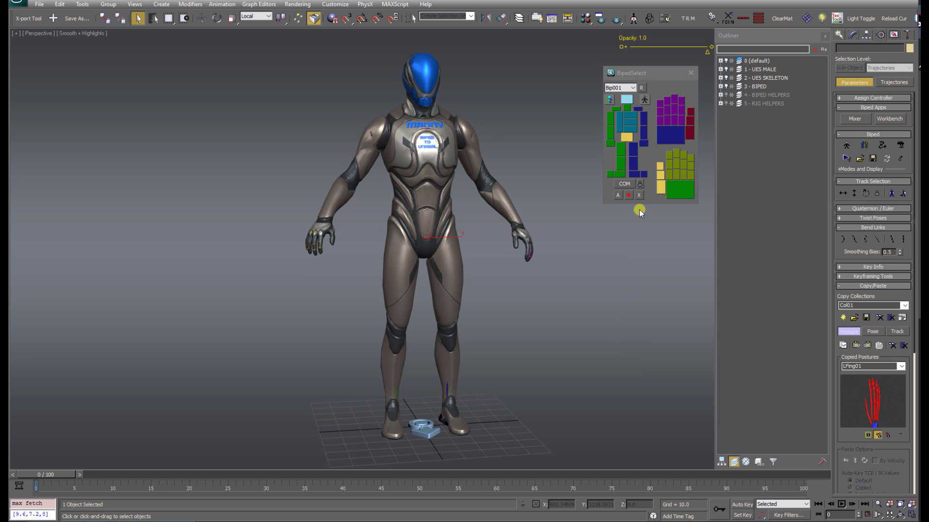
left_click(860, 160)
left_click(69, 89)
left_click(194, 129)
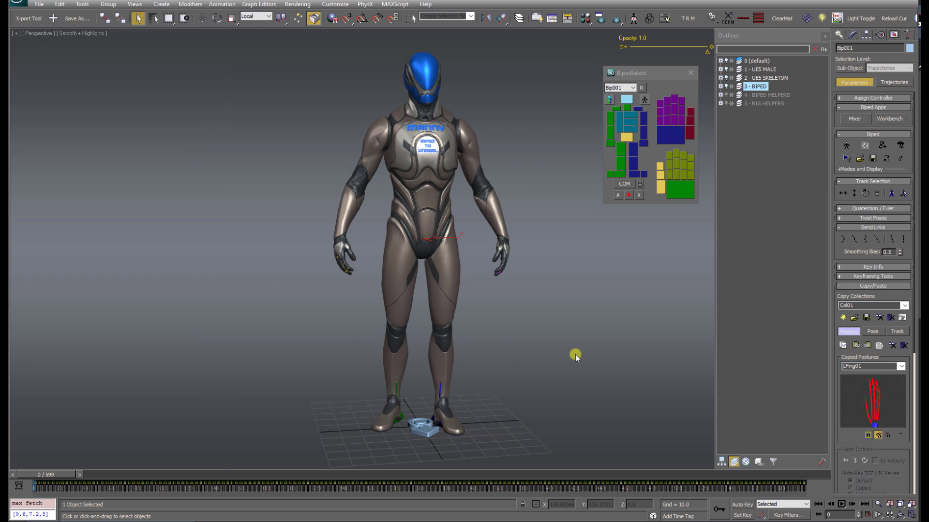
key("slash")
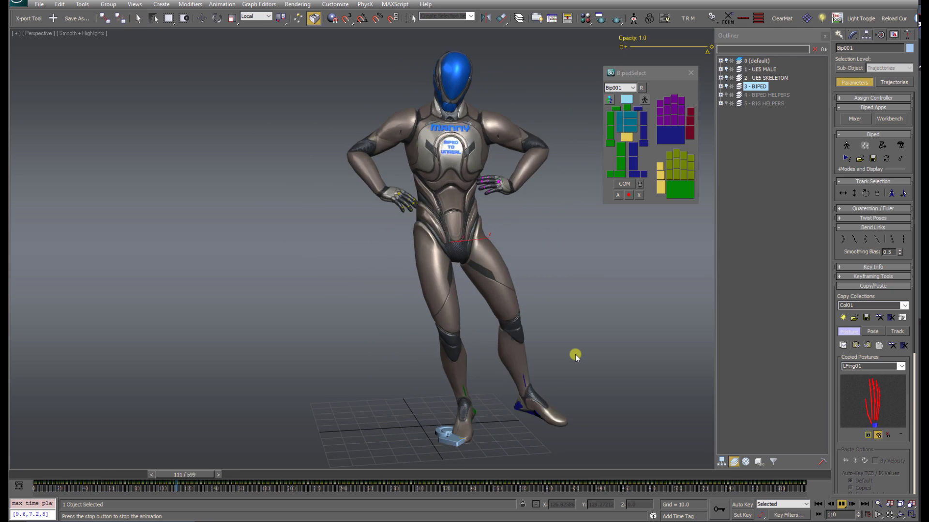
Hide the 1 - UE5 MALE layer, play the animation on the bare biped, stop it and return to the first frame
key("slash")
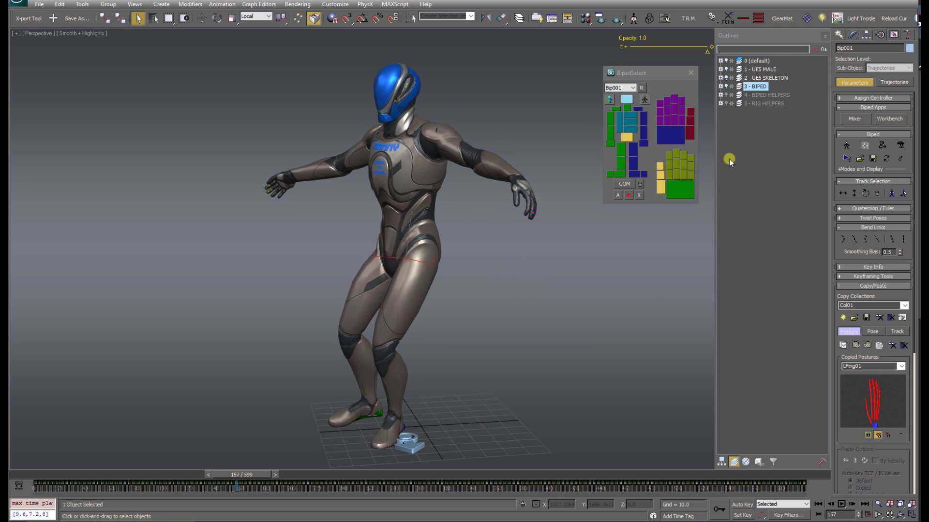
left_click(726, 69)
key("slash")
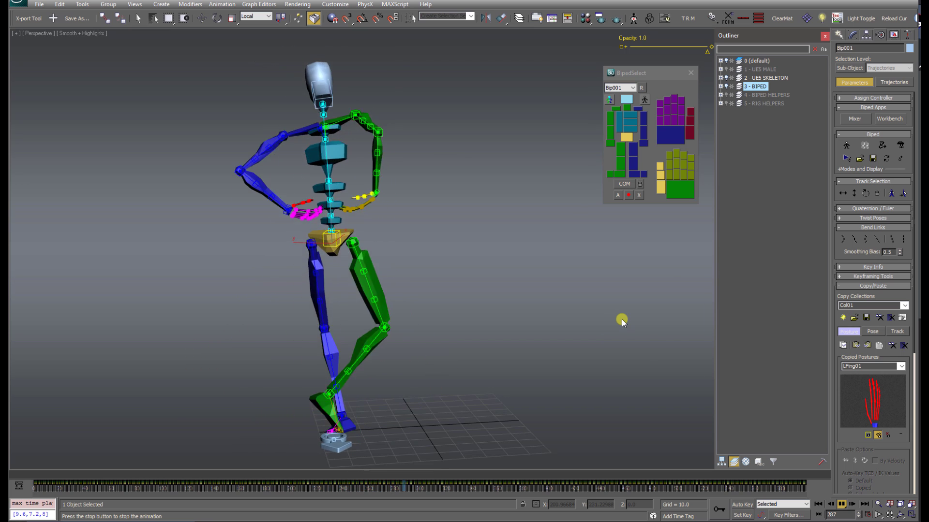
key("slash")
key("Home")
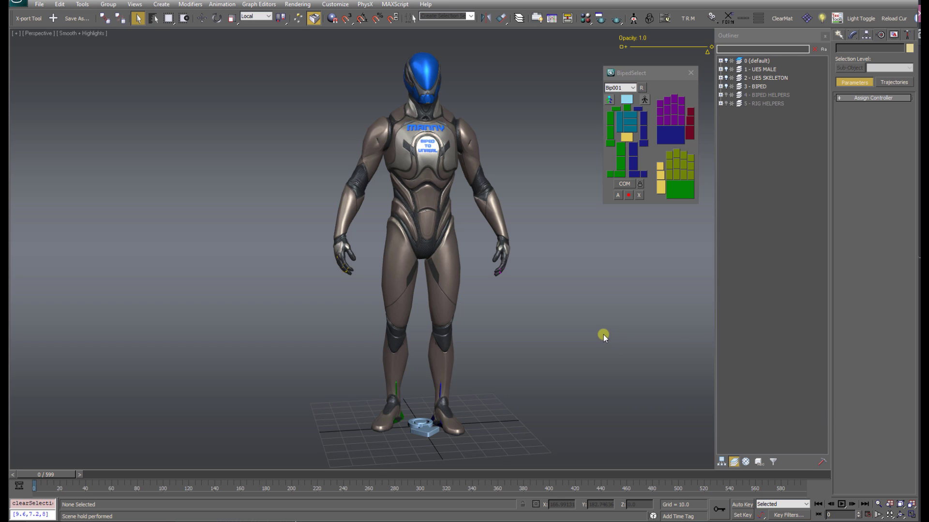
Select everything on the 2 - UE5 SKELETON layer and export it as the FBX file "manny dance", with baked animation and Z-up axis
left_click(766, 78)
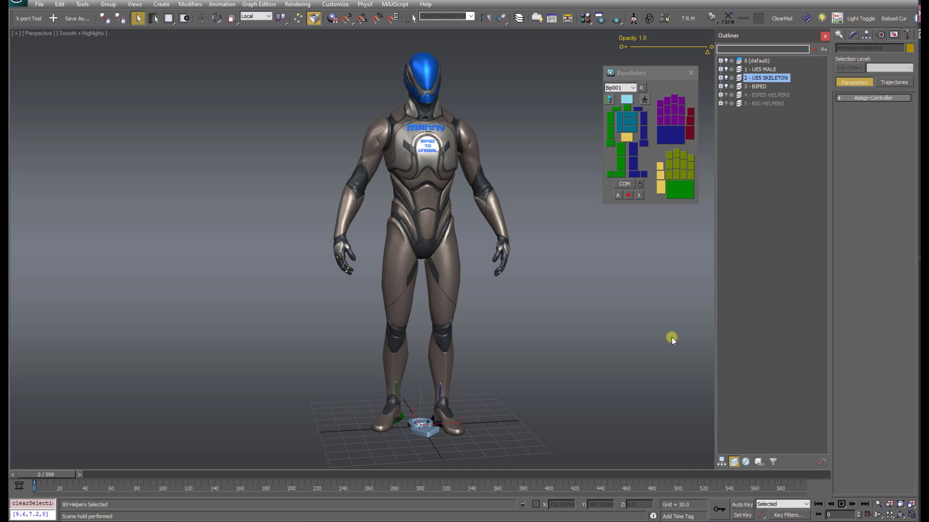
left_click(39, 5)
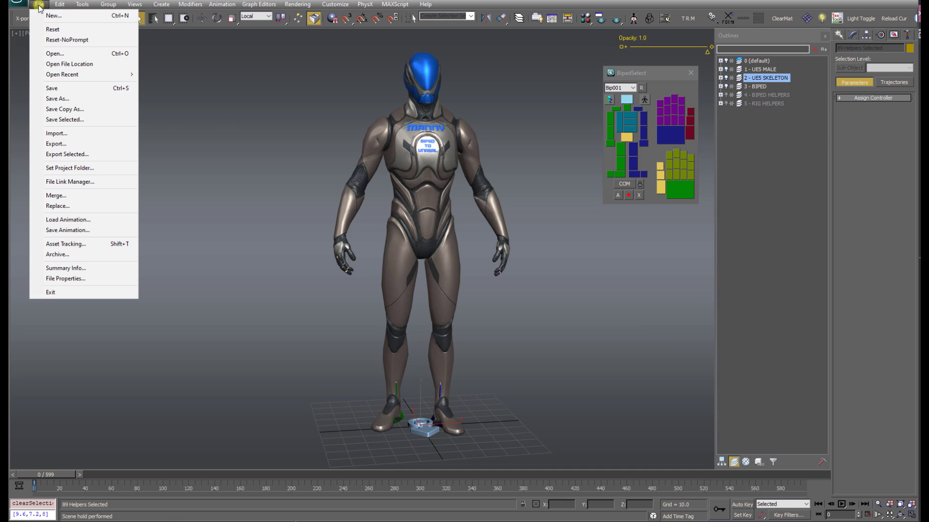
left_click(68, 155)
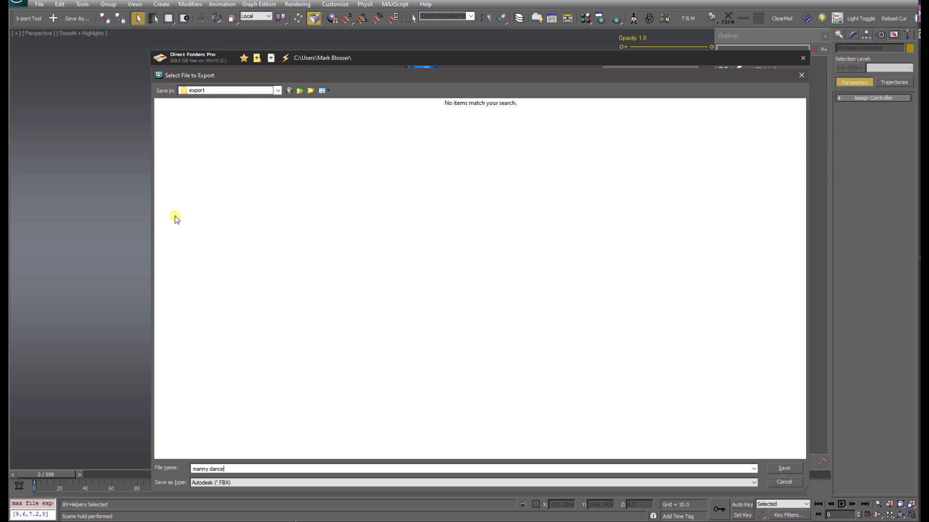
key("Return")
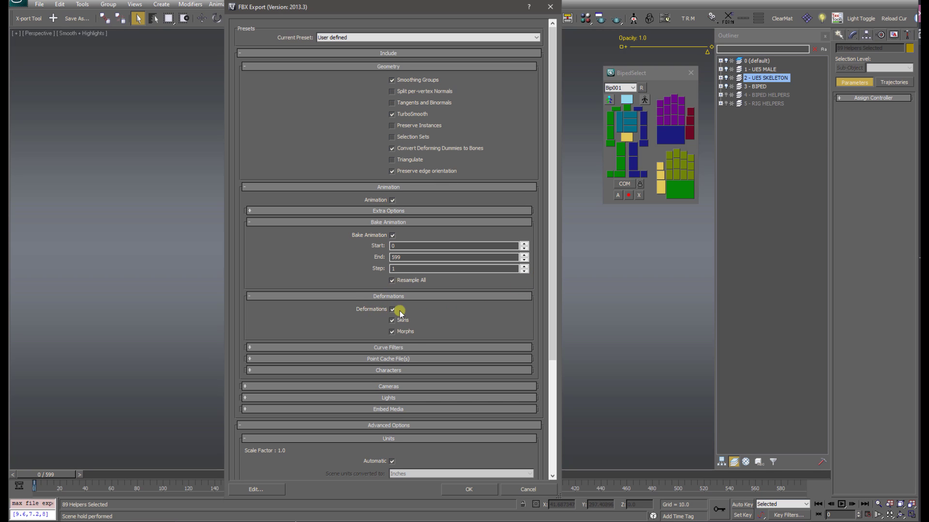
left_click_drag(551, 279, 552, 376)
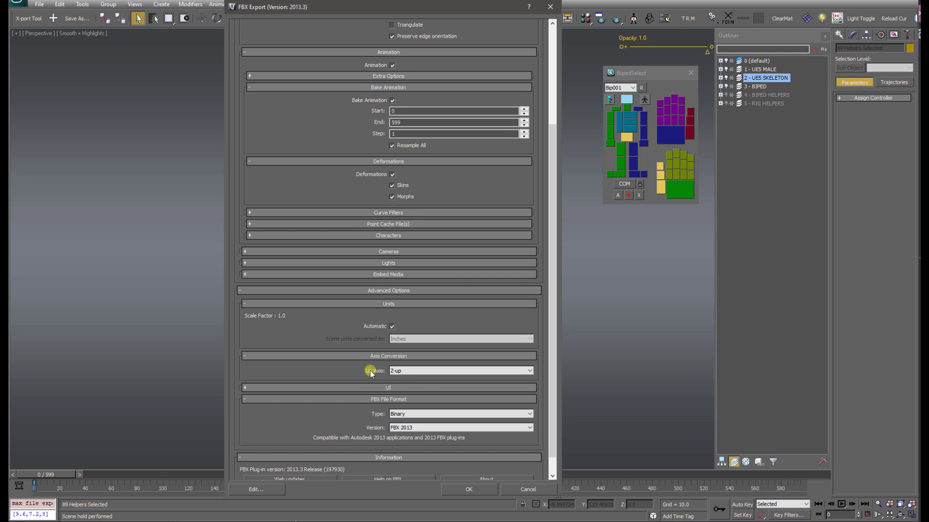
left_click(459, 490)
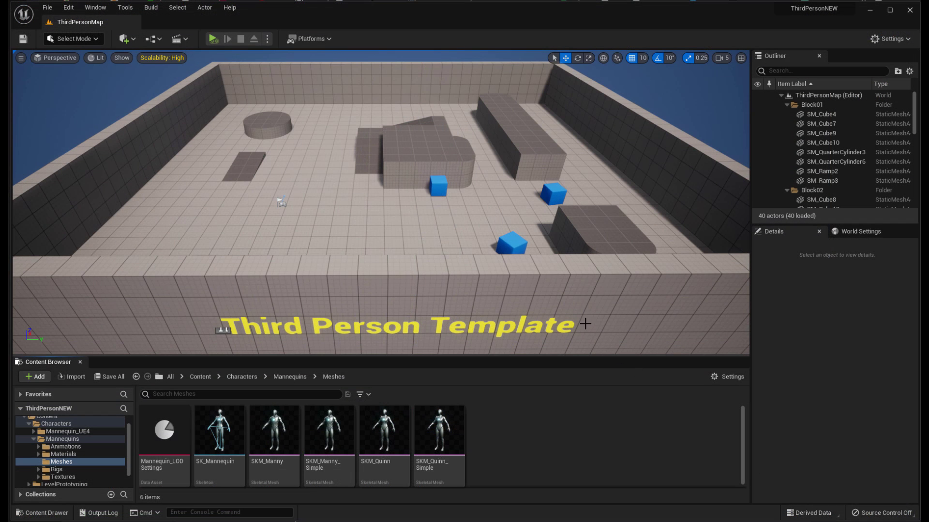
In Unreal Editor, import manny dance.FBX into the Mannequins Meshes folder using the SK_Mannequin skeleton
mouse_move(426, 311)
left_mouse_down("alt")
mouse_move(426, 290)
mouse_move(426, 307)
left_mouse_up("alt")
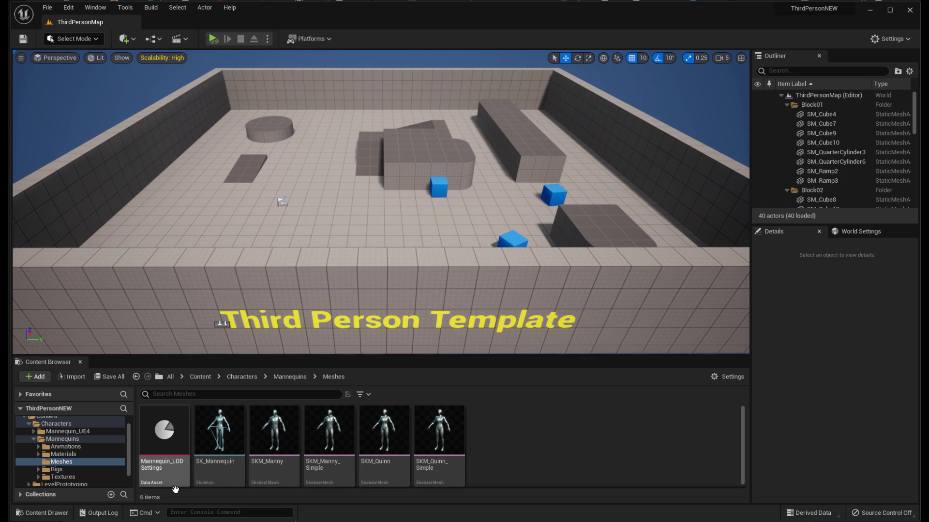
left_click(66, 466)
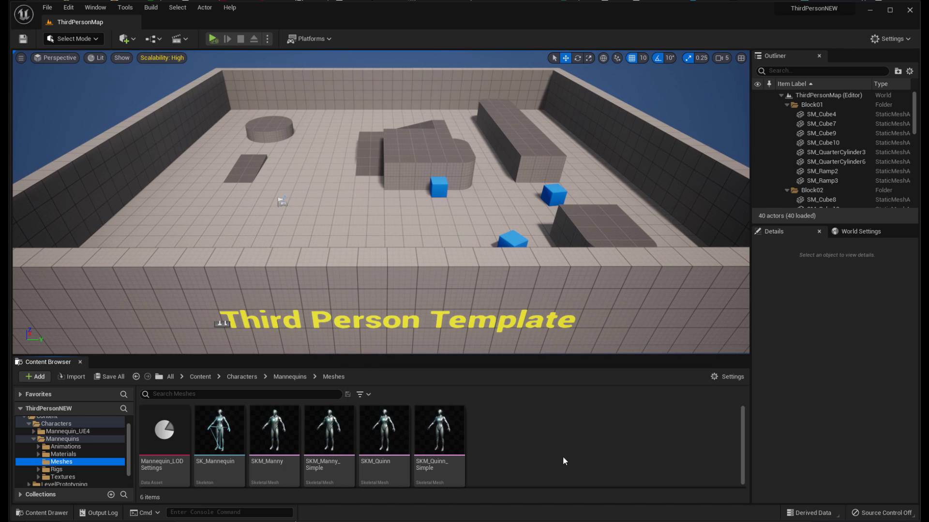
left_click(70, 376)
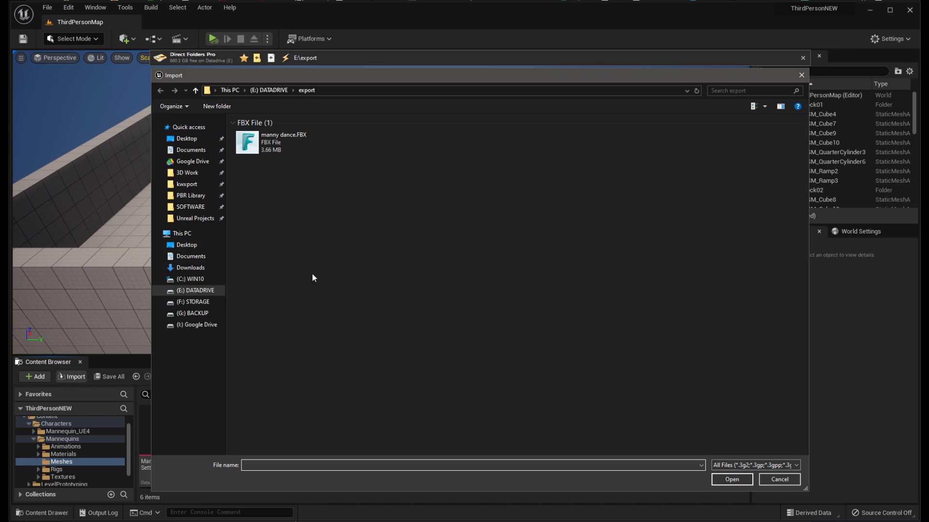
left_click(271, 148)
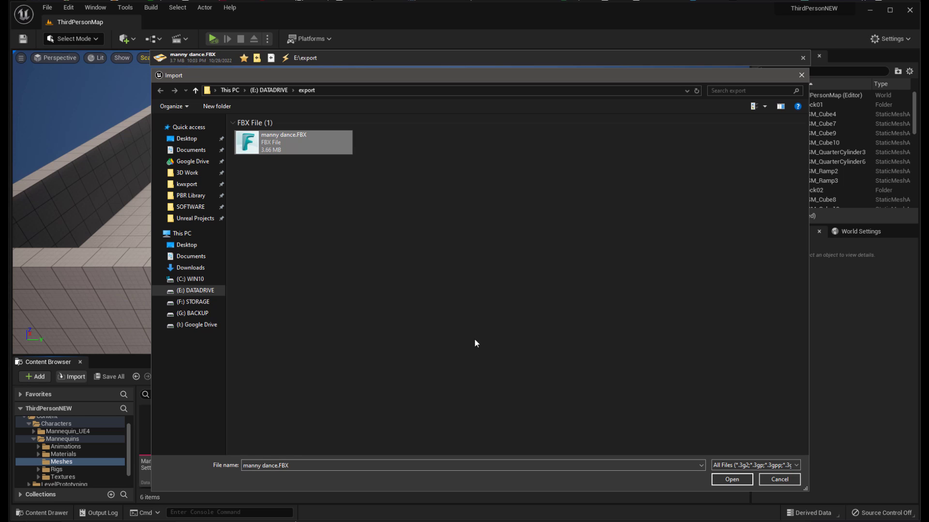
left_click(731, 479)
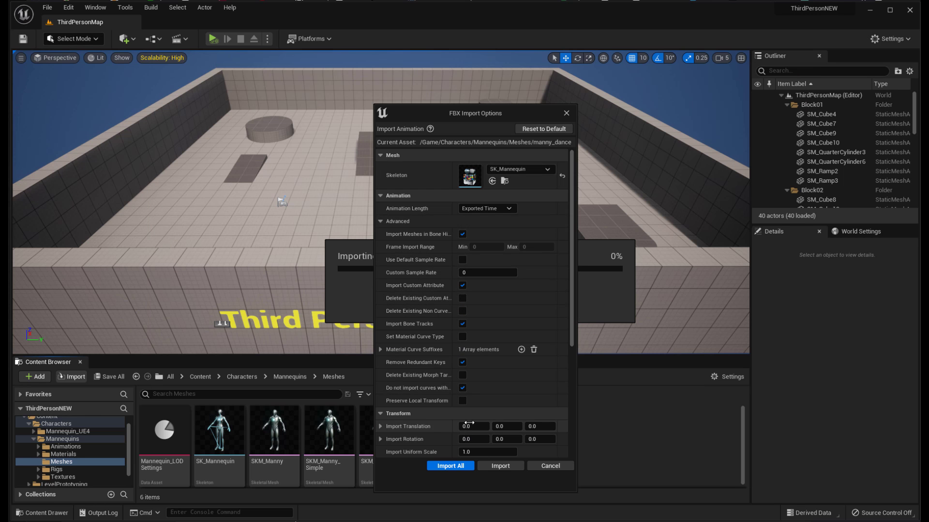
left_click(499, 468)
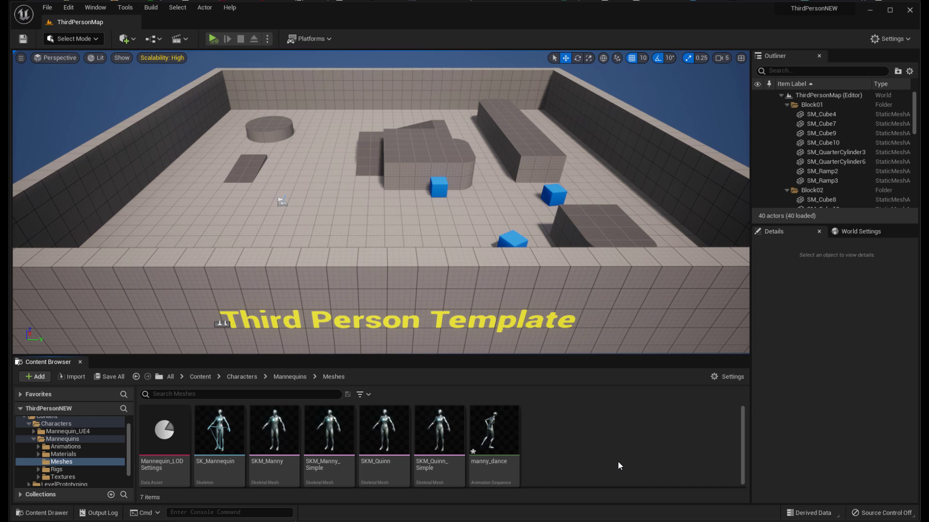
Place the SKM_Manny_Simple mesh on the level's floor and frame it in the viewport
mouse_move(513, 438)
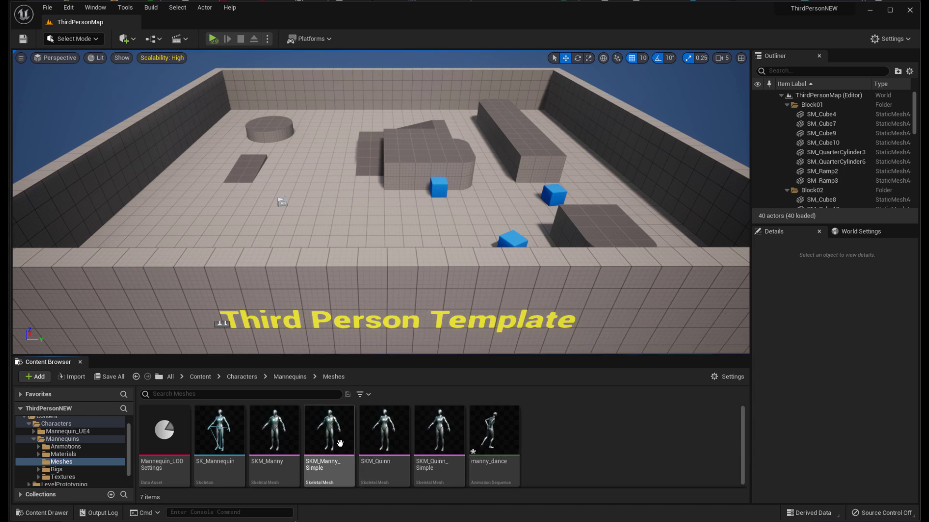
left_click_drag(328, 435, 337, 234)
key("f")
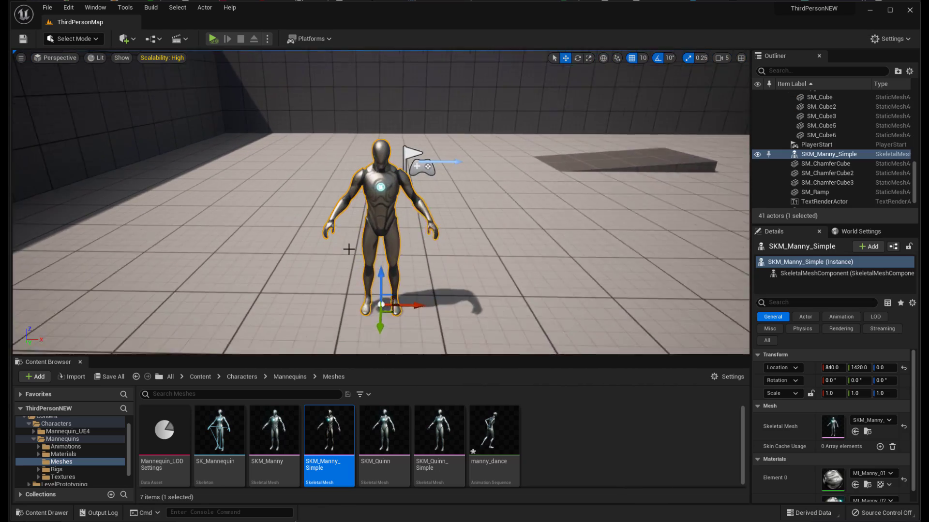
key("Down")
Apply the manny_dance animation to the placed SKM_Manny_Simple and run the level to watch it dance
left_click_drag(494, 449, 388, 220)
left_click(213, 38)
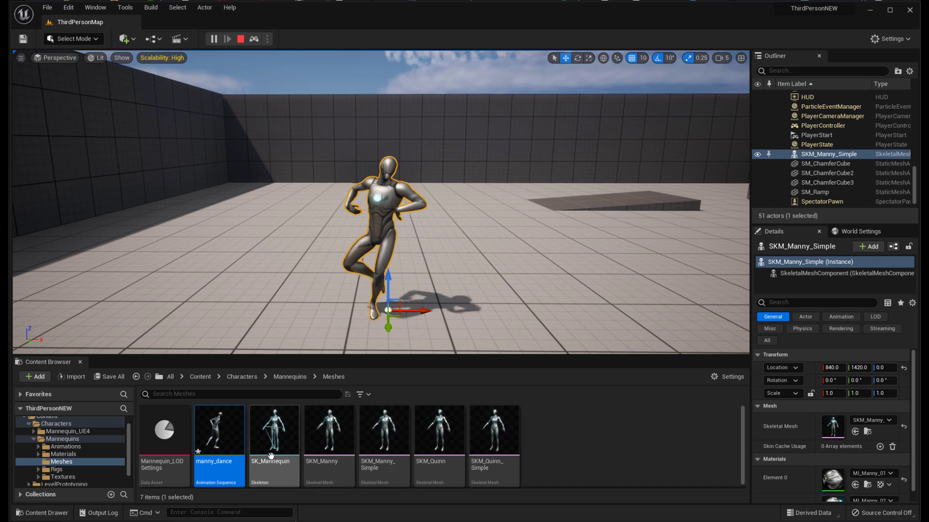
mouse_move(343, 448)
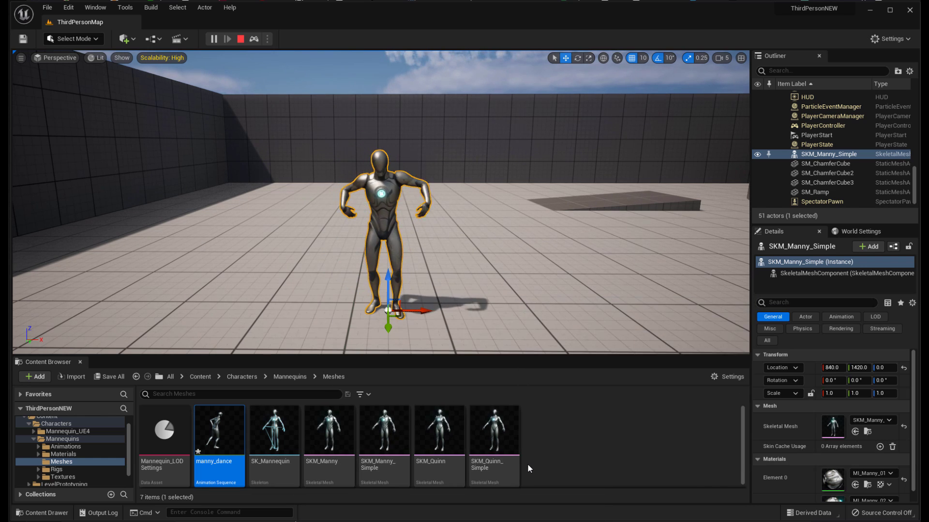
mouse_move(523, 463)
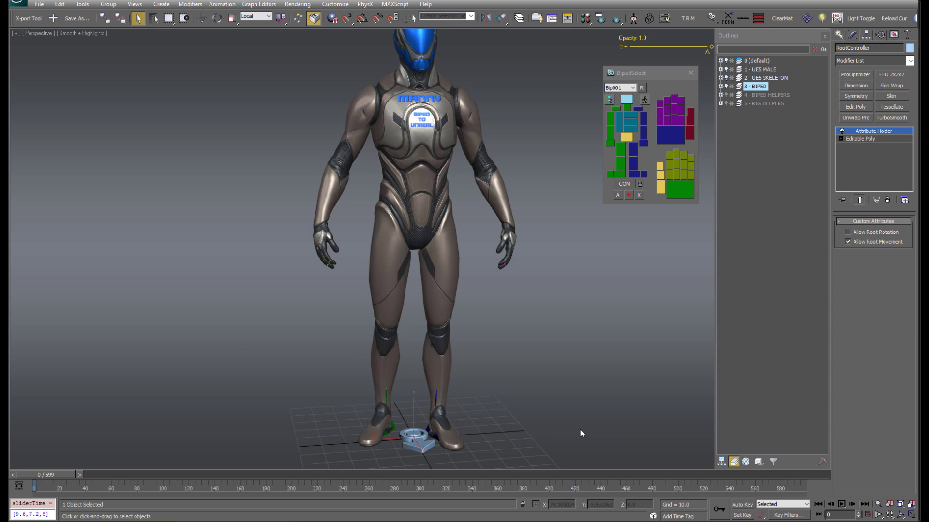
Switch back to 3ds Max and select the RootController between the mannequin's feet to examine its root rotation and movement attributes
left_click(559, 426)
scroll(533, 431, "up", 4)
left_click(417, 417)
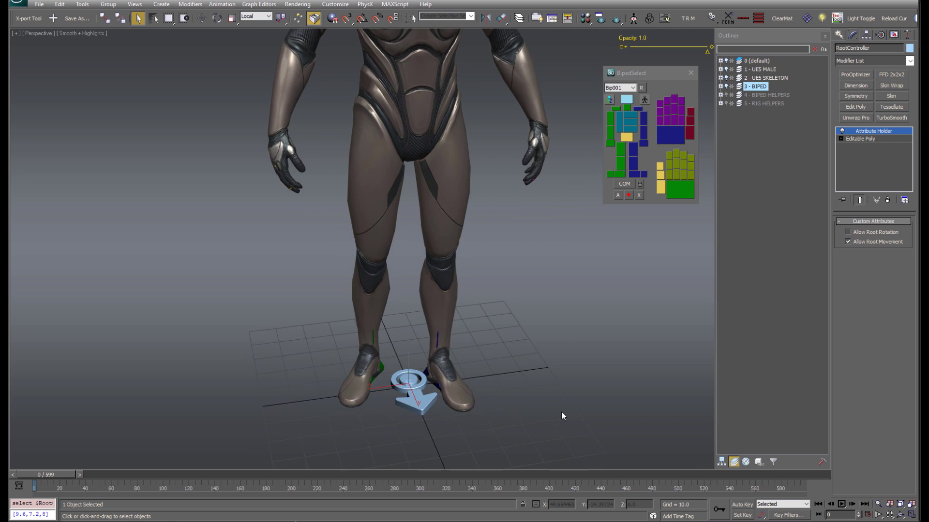
middle_click_drag(562, 412, 558, 421, "alt")
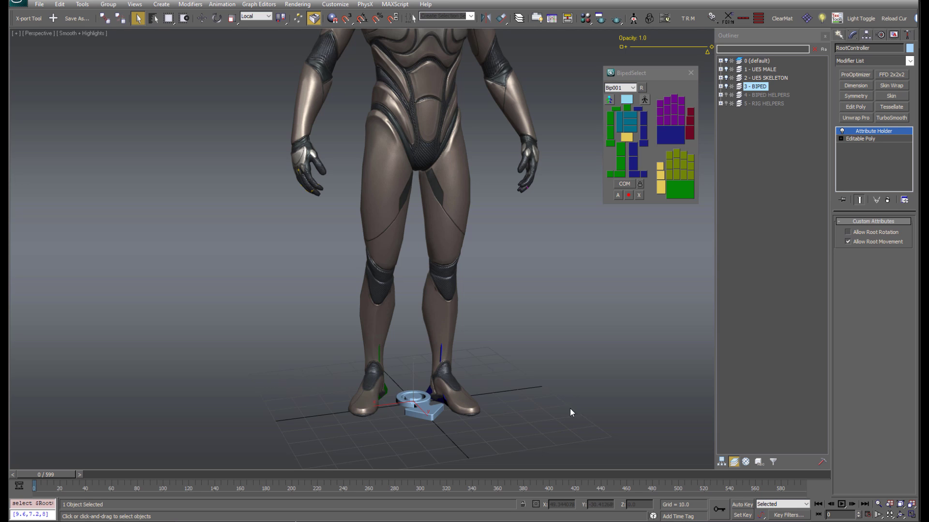
scroll(561, 339, "down", 1)
middle_click_drag(503, 307, 509, 340)
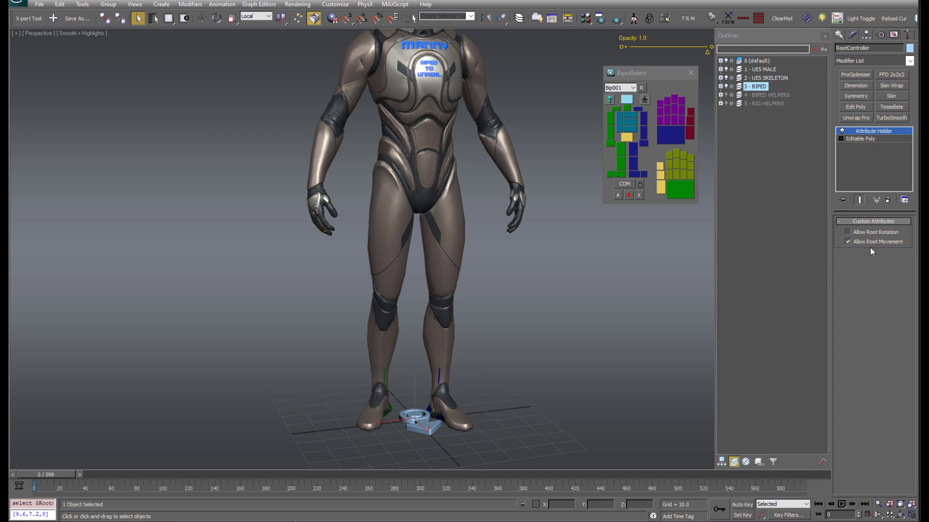
middle_click_drag(542, 359, 529, 364, "alt")
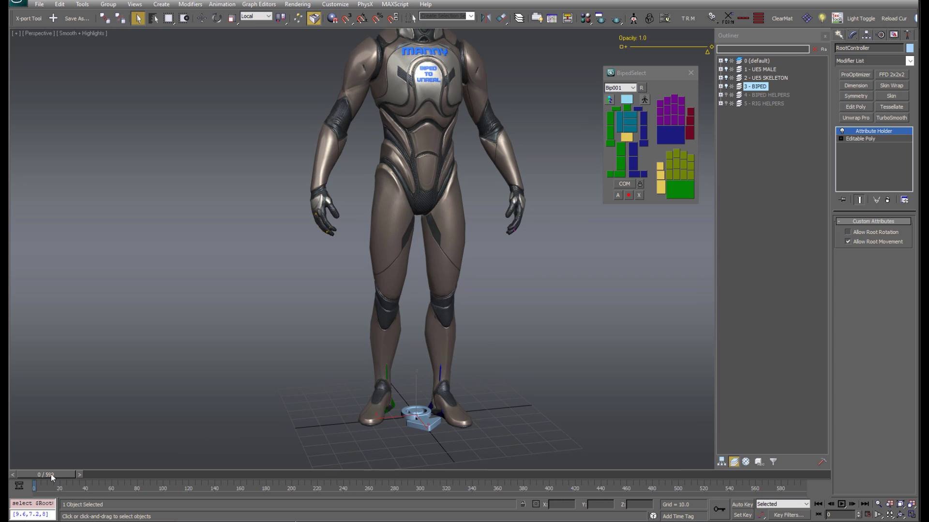
Scrub the animation, enable Allow Root Rotation on the RootController and scrub again to compare
mouse_move(50, 474)
left_mouse_down()
mouse_move(334, 472)
mouse_move(50, 475)
left_mouse_up()
key("q")
left_click(847, 232)
mouse_move(59, 477)
left_mouse_down()
mouse_move(243, 472)
mouse_move(54, 474)
left_mouse_up()
key("q")
Disable Allow Root Rotation and Allow Root Movement on the RootController, and scrub the animation to check
left_click(848, 233)
left_click(848, 242)
left_click_drag(52, 481, 76, 487)
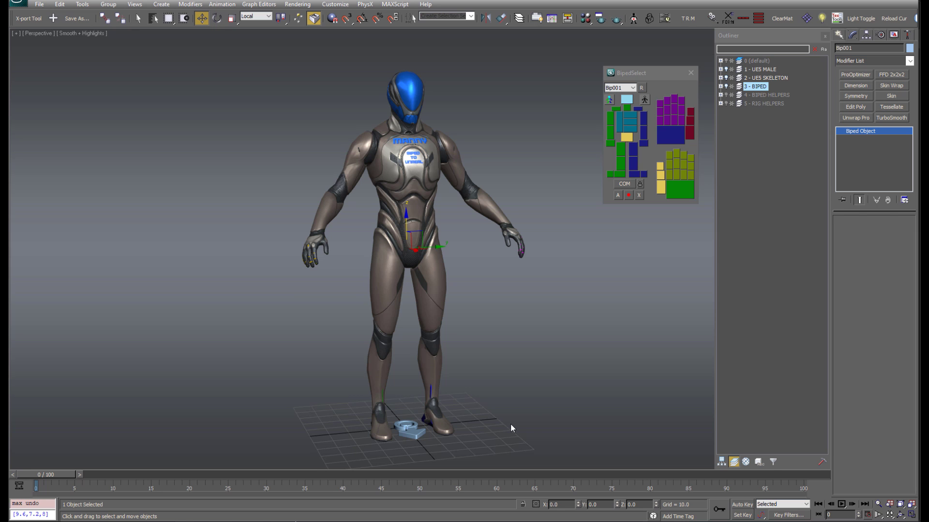
Try moving the UE5 biped's center of mass in several directions to test how the rig follows
scroll(509, 423, "up", 2)
middle_click_drag(509, 423, 506, 412)
scroll(506, 413, "up", 1)
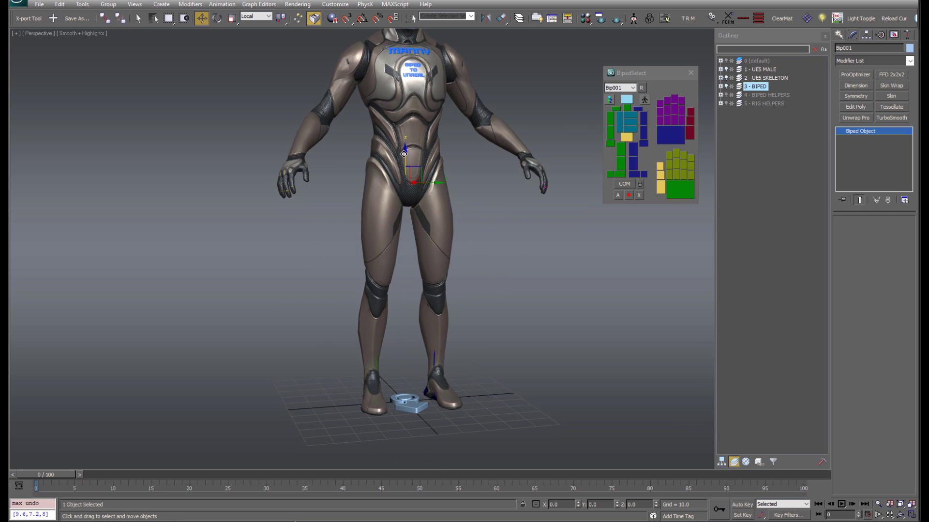
left_click_drag(405, 155, 436, 173)
middle_click_drag(387, 186, 446, 191, "alt")
mouse_move(415, 185)
left_mouse_down()
mouse_move(467, 145)
mouse_move(477, 124)
mouse_move(446, 176)
mouse_move(423, 198)
mouse_move(418, 191)
left_mouse_up()
middle_click_drag(556, 421, 521, 433, "alt")
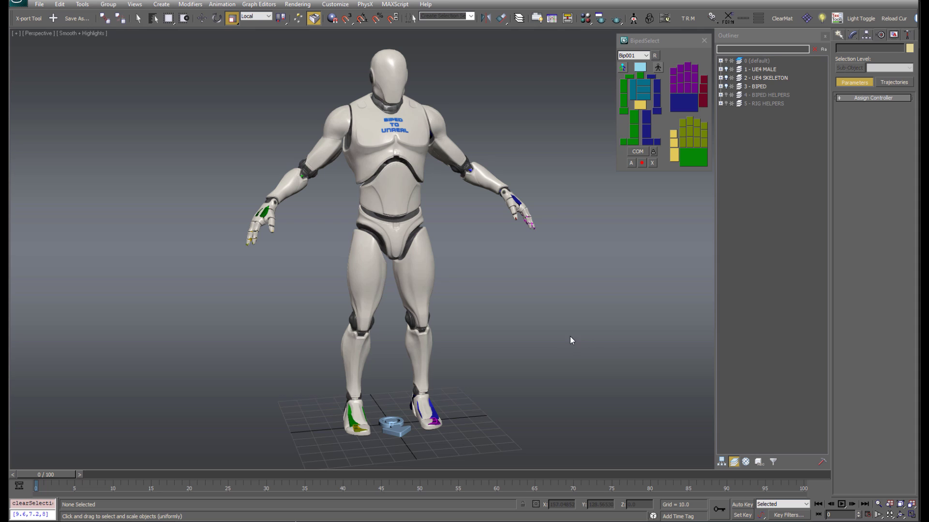
In the UE4 mannequin scene, hide the 1 - UE4 MALE layer to expose the biped
mouse_move(526, 358)
middle_mouse_down("alt")
mouse_move(519, 365)
mouse_move(528, 368)
middle_mouse_up("alt")
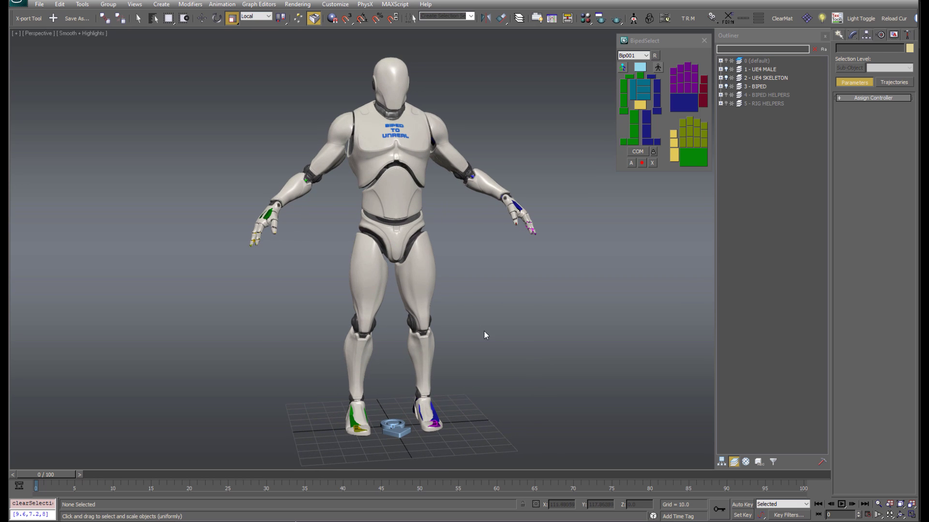
left_click(431, 288)
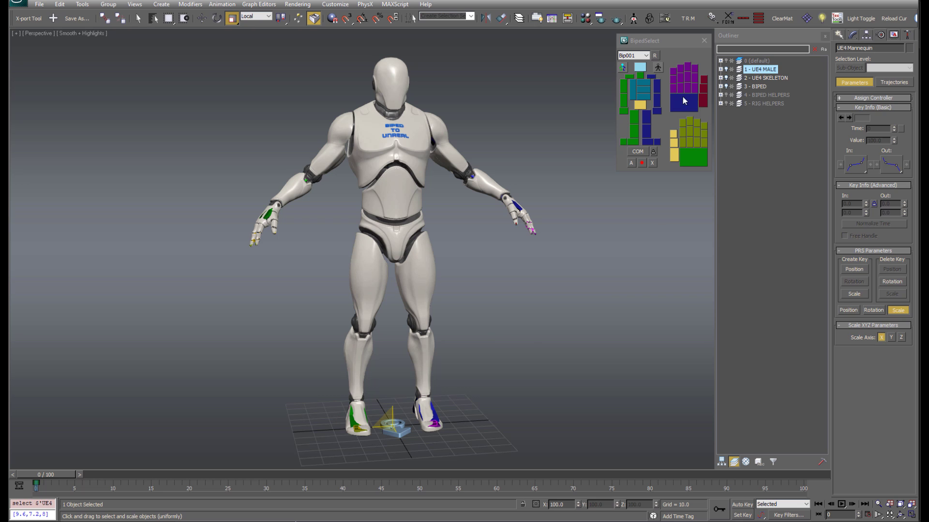
left_click(726, 69)
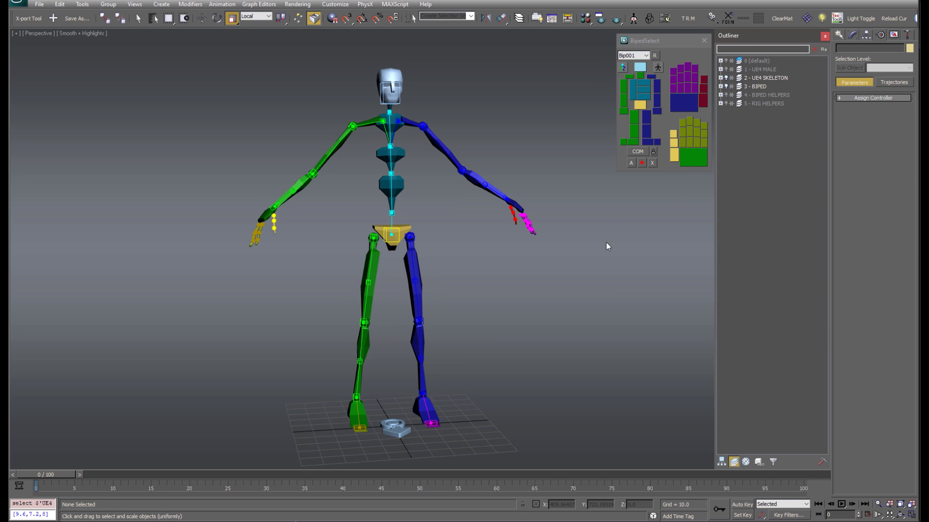
middle_click_drag(502, 352, 508, 360, "alt")
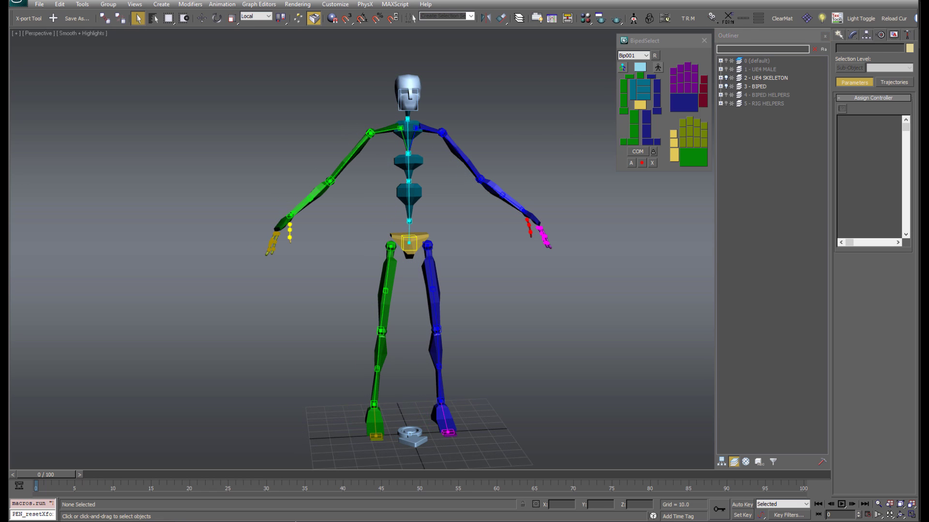
Select the UE4 biped's left thigh and turn on Figure Mode
left_click(432, 259)
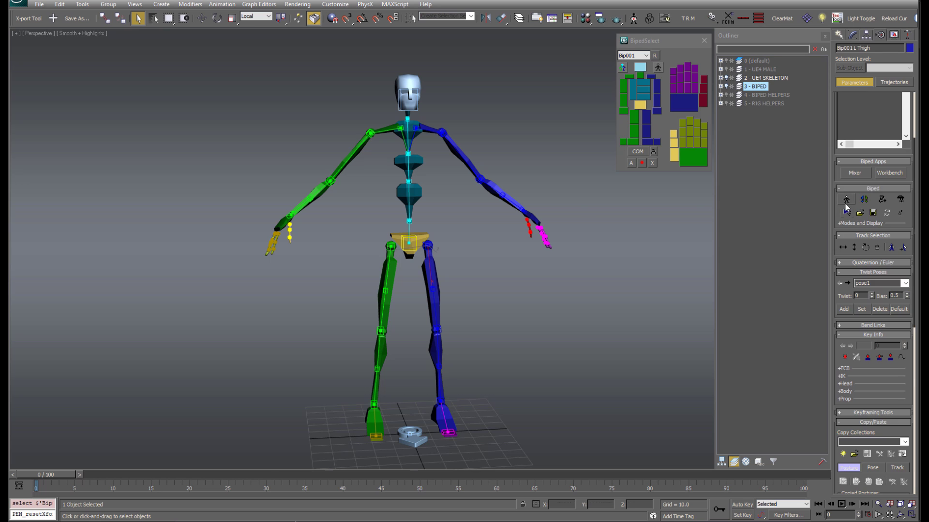
scroll(512, 338, "up", 6)
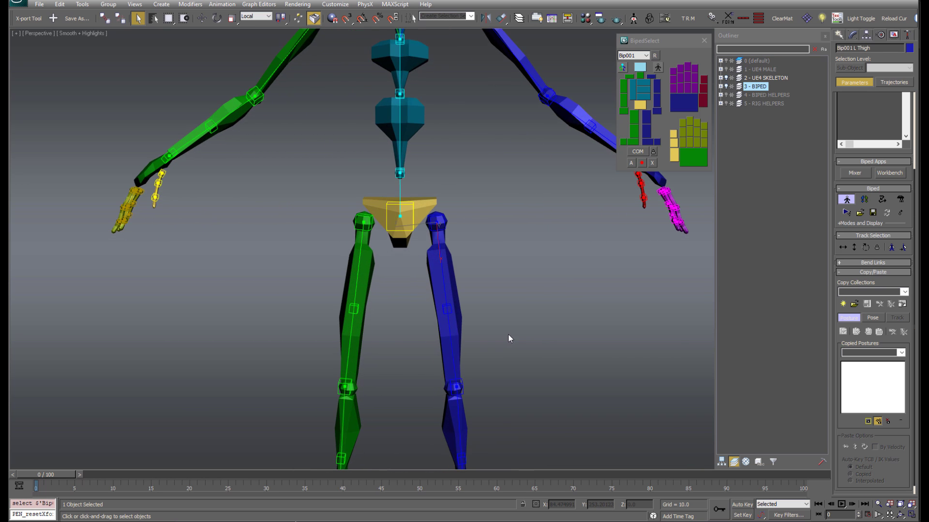
middle_click_drag(485, 288, 490, 317)
Select the UE4 biped's lowest spine bone and scale it
left_click(427, 292)
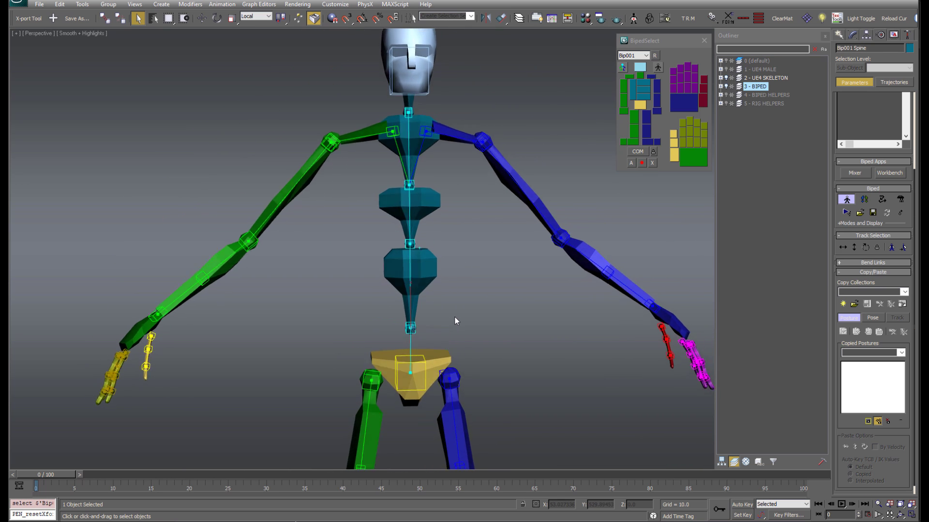
key("e")
key("r")
left_click_drag(412, 295, 426, 308)
Select the UE4 biped's right upper arm and rotate it in Figure Mode
left_click(508, 144)
key("e")
scroll(508, 203, "down", 4)
left_click_drag(462, 216, 474, 208)
left_click(334, 220)
left_click_drag(358, 215, 329, 220)
middle_click_drag(335, 237, 572, 222, "alt")
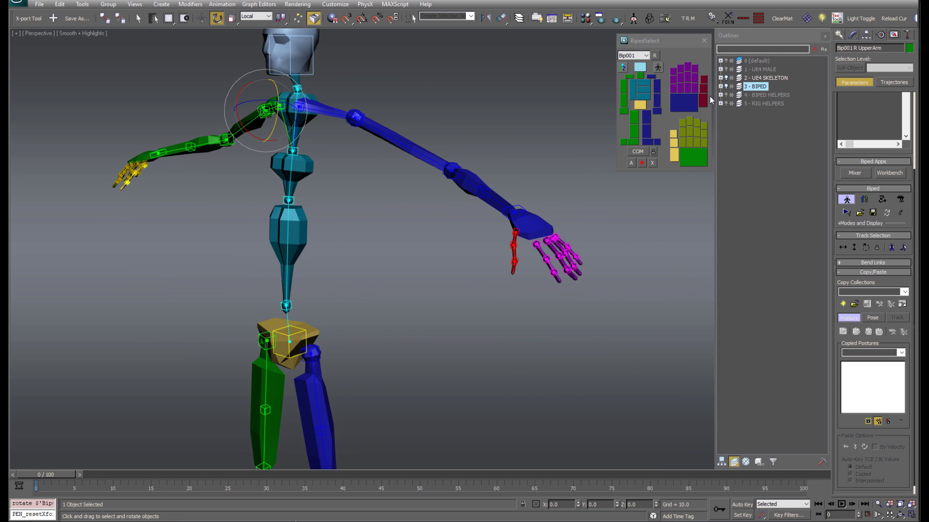
Hide the 3 - BIPED layer to view the UE4 skeleton alone, and show the layer again
left_click(726, 87)
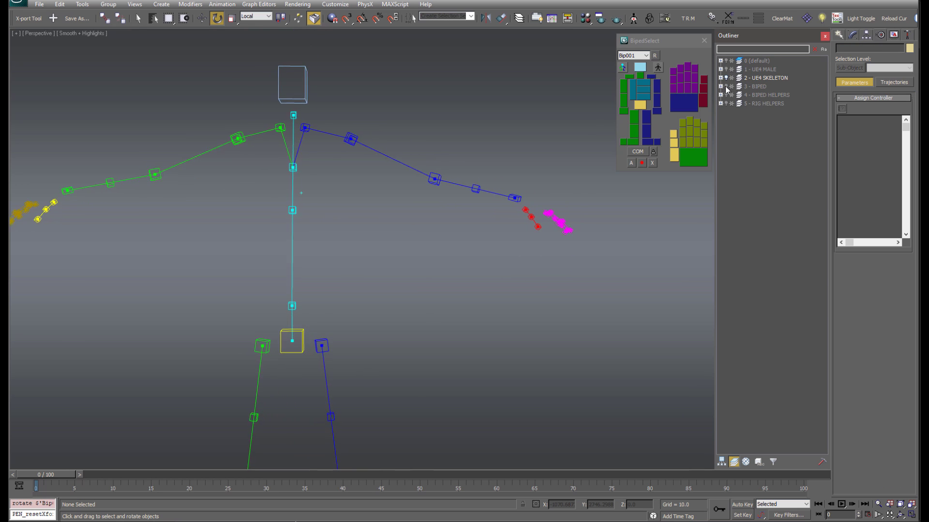
left_click(726, 86)
Select the middle bone of the UE4 biped's left thumb and scale it to lengthen the thumb
scroll(532, 334, "up", 5)
left_click(531, 279)
scroll(542, 305, "up", 3)
middle_click_drag(548, 317, 541, 335, "alt")
key("r")
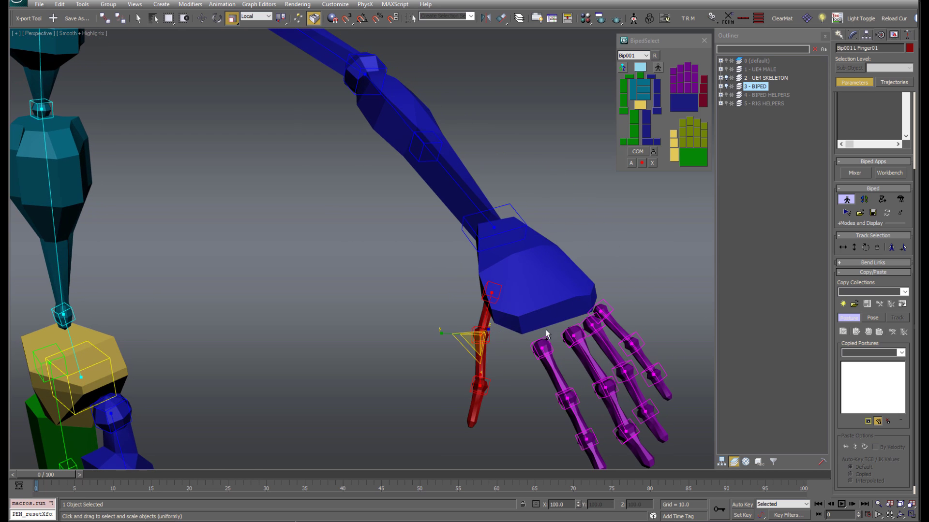
left_click_drag(479, 371, 476, 399)
middle_click_drag(476, 400, 442, 229, "alt")
Lengthen all three bones of the left index finger by scaling, the base bone to about 155% and the tip to about 176%
left_click(438, 231)
left_click_drag(437, 232, 441, 251)
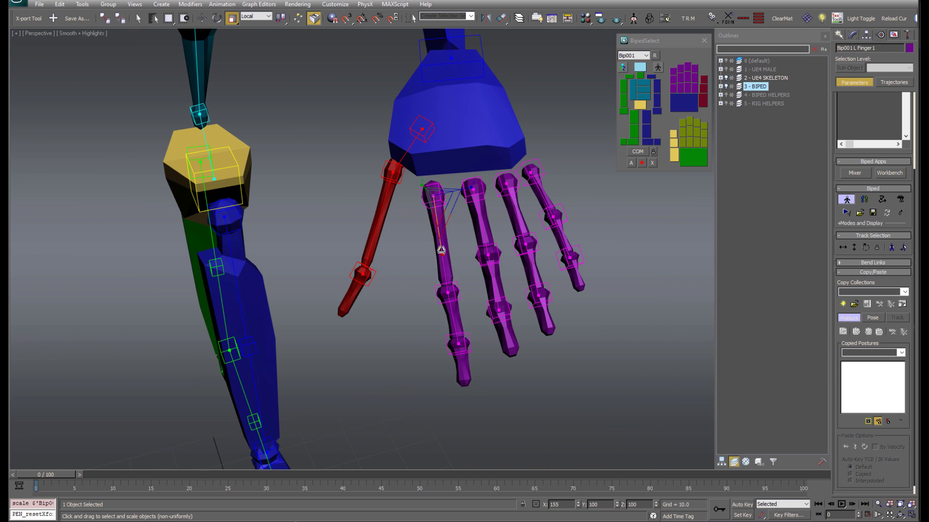
left_click(452, 313)
left_click_drag(454, 330, 459, 352)
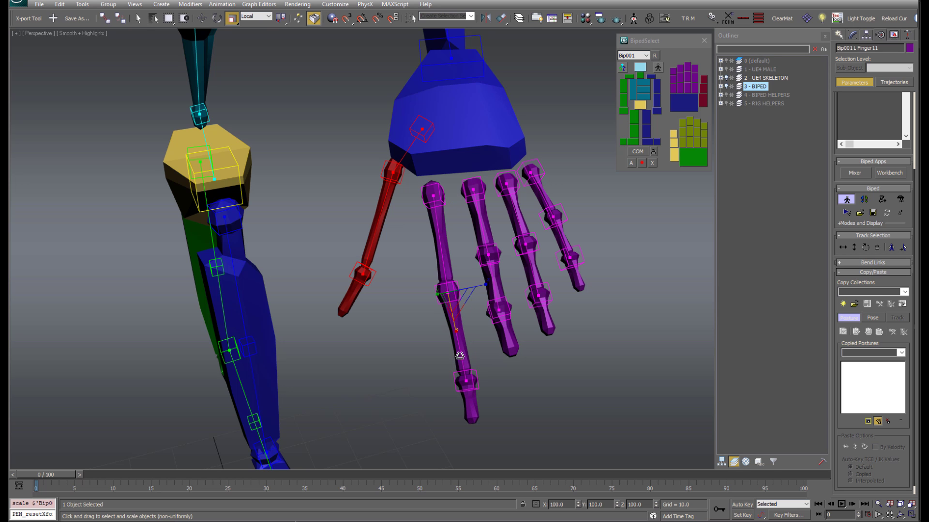
left_click(468, 420)
left_click_drag(468, 420, 475, 437)
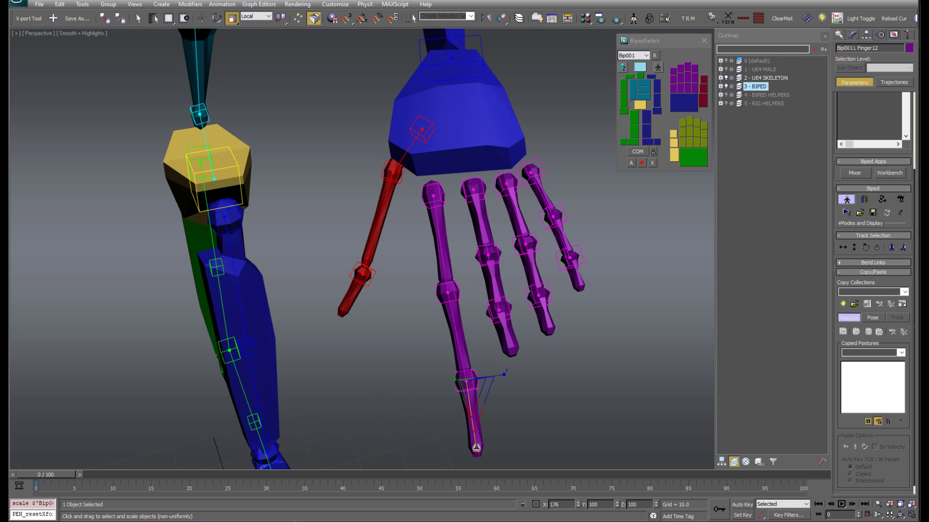
Select the second spine bone of the UE4 biped and scale it along its length
scroll(478, 419, "down", 8)
scroll(463, 408, "down", 6)
left_click(386, 143)
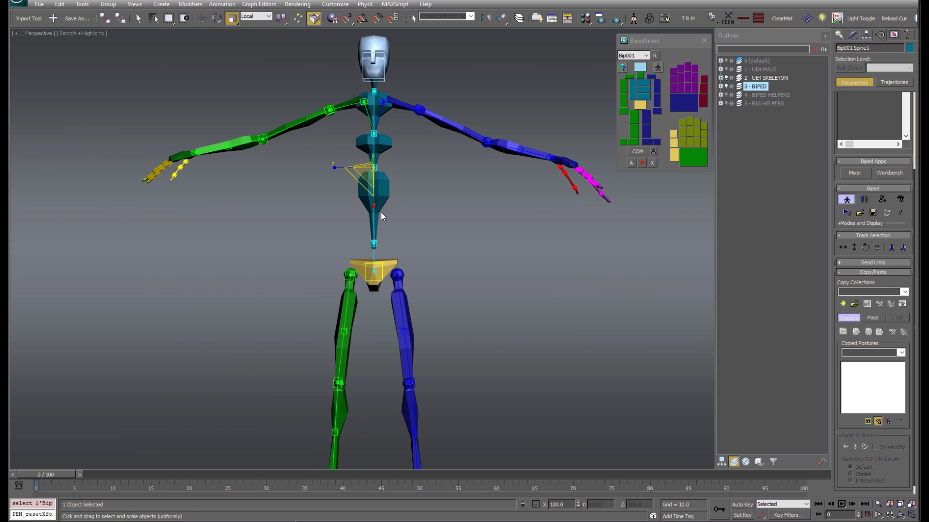
key("r")
left_click_drag(371, 207, 374, 245)
scroll(471, 236, "down", 3)
middle_click_drag(471, 236, 453, 238, "alt")
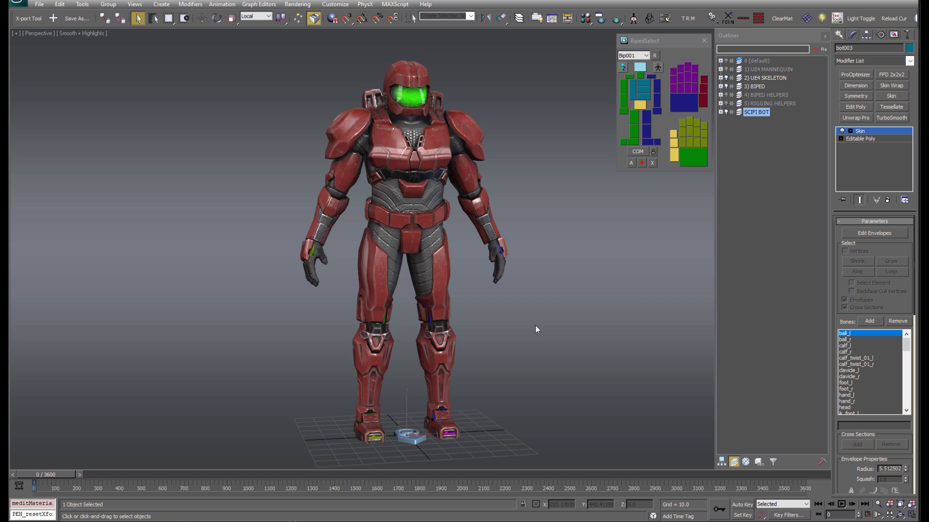
In the sci-fi bot scene, repeatedly hide and show the SCIFI BOT layer to compare the mesh with the fitted biped, ending with it shown
left_click(525, 355)
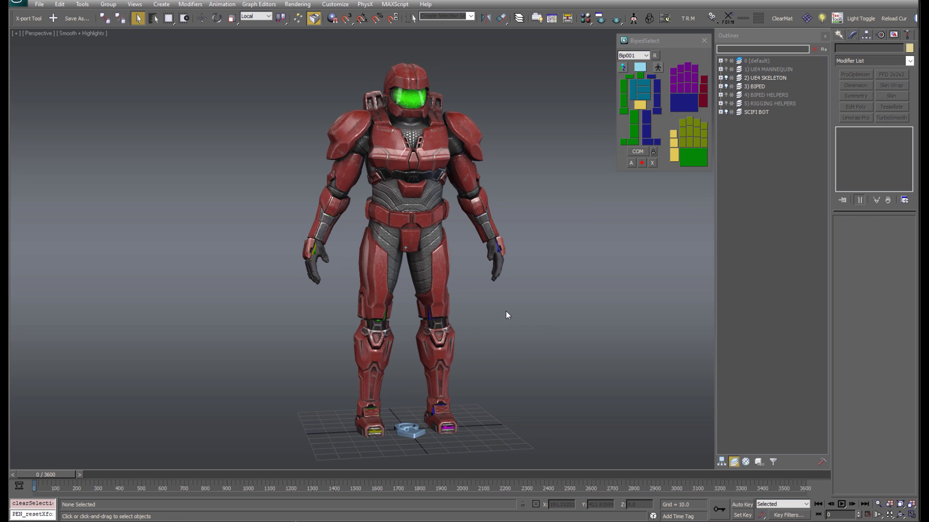
middle_click_drag(547, 281, 622, 244, "alt")
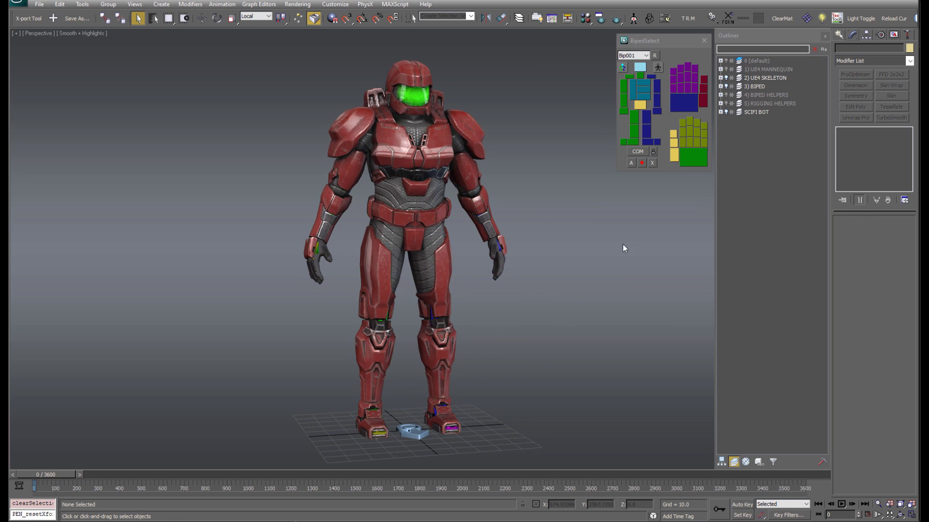
left_click(725, 112)
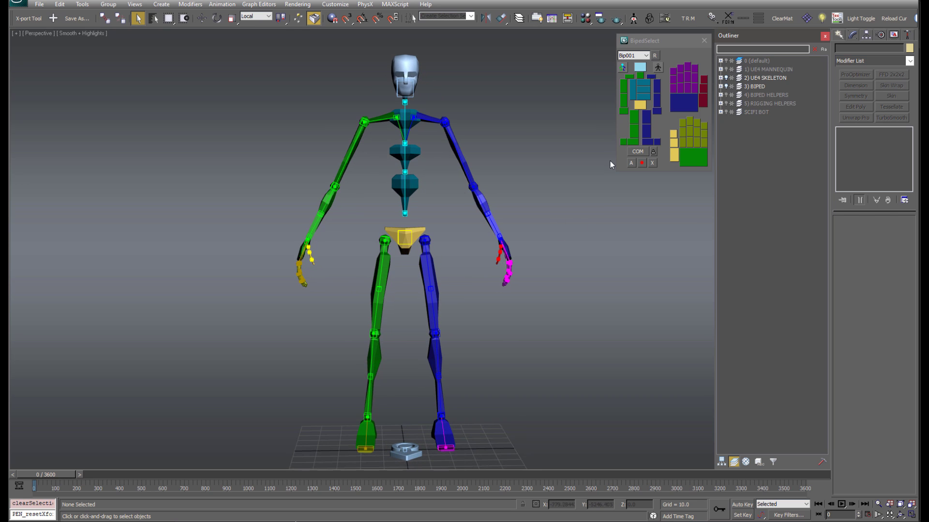
left_click(726, 112)
left_click(727, 112)
left_click(726, 111)
left_click(727, 112)
left_click(726, 111)
middle_click_drag(645, 214, 640, 214, "alt")
scroll(640, 213, "down", 1)
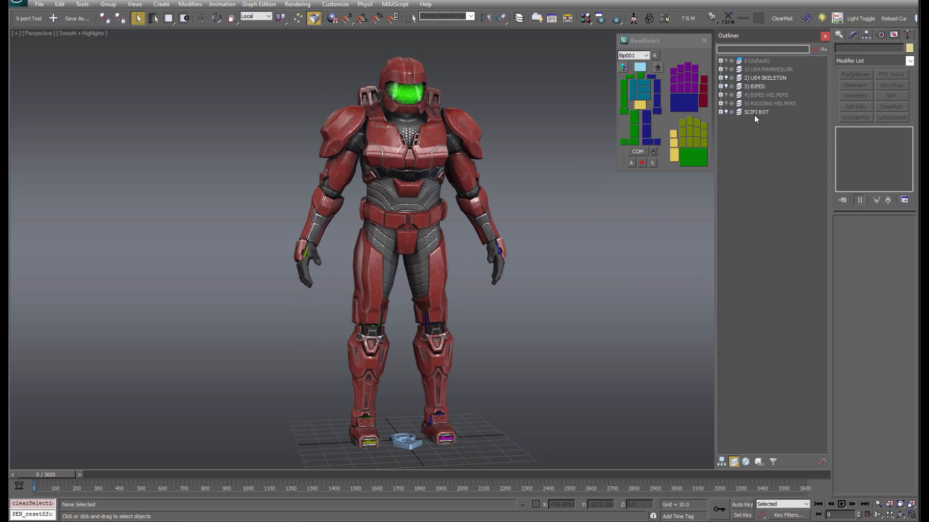
Select the sci-fi bot mesh through its layer and review the bones listed in its Skin modifier
left_click(751, 114)
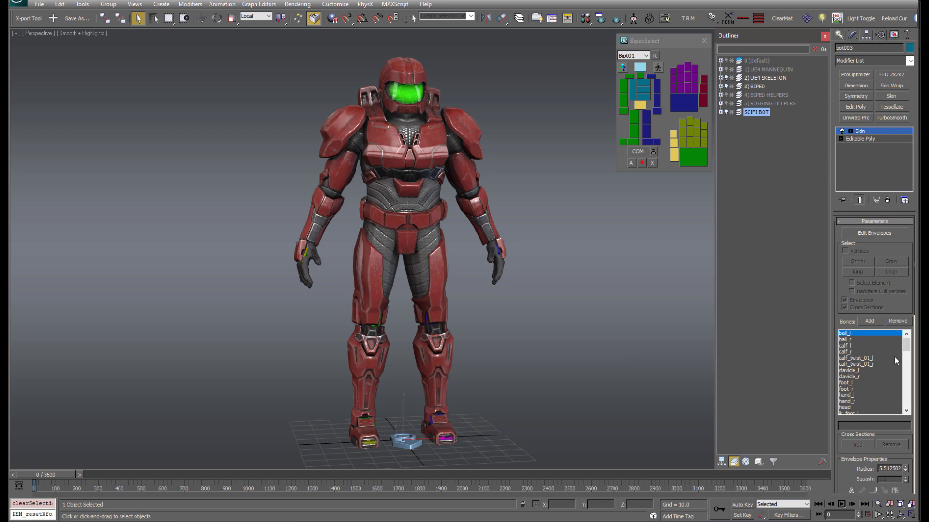
mouse_move(906, 349)
left_mouse_down()
mouse_move(906, 406)
mouse_move(912, 347)
left_mouse_up()
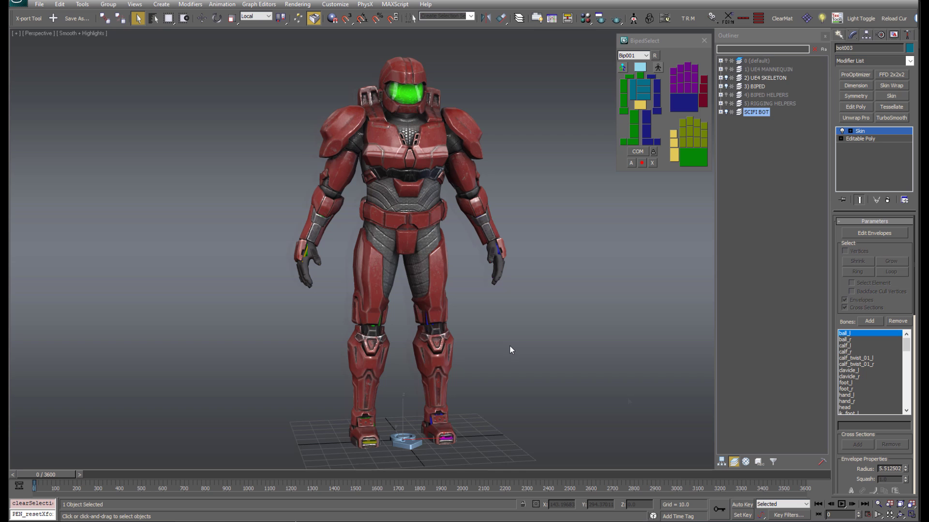
middle_click_drag(510, 347, 627, 397, "alt")
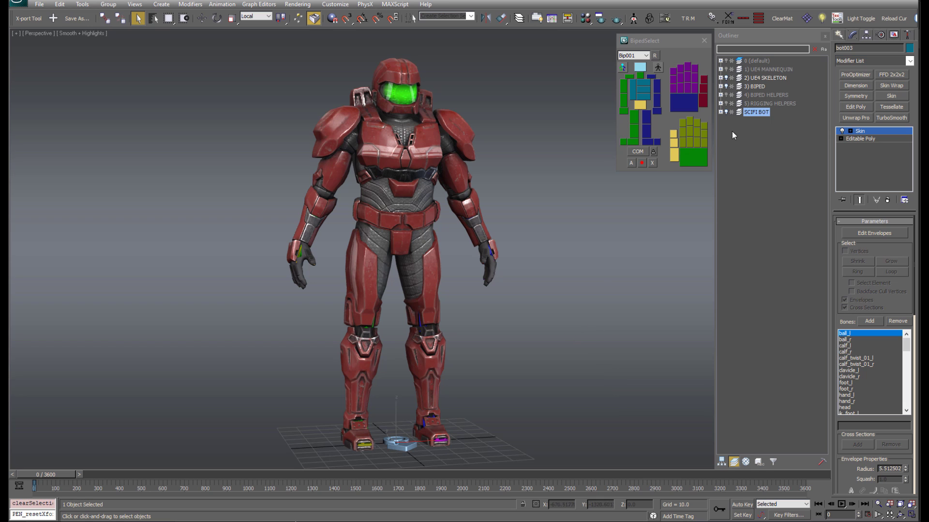
Select the contents of the SCIFI BOT and 2) UE4 SKELETON layers and export the selection as an FBX file named mycharacter
left_click(753, 113)
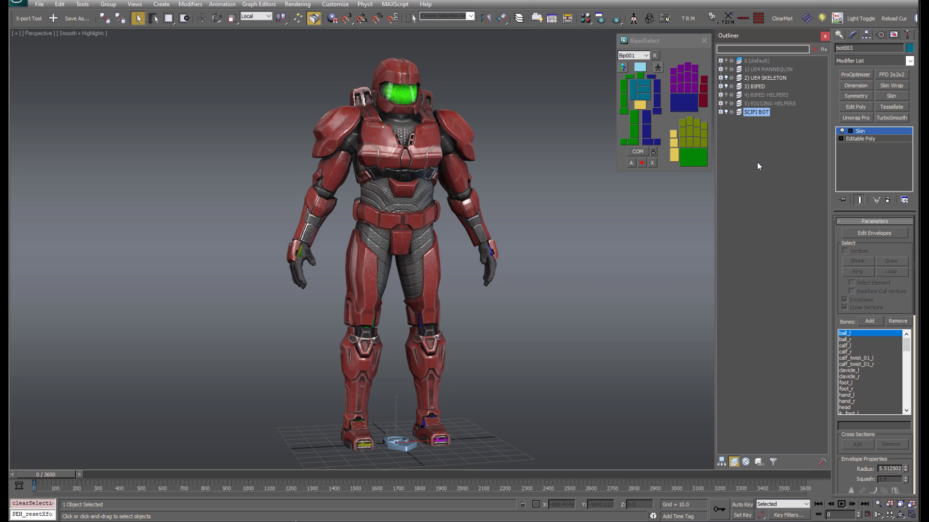
left_click(767, 78, "ctrl")
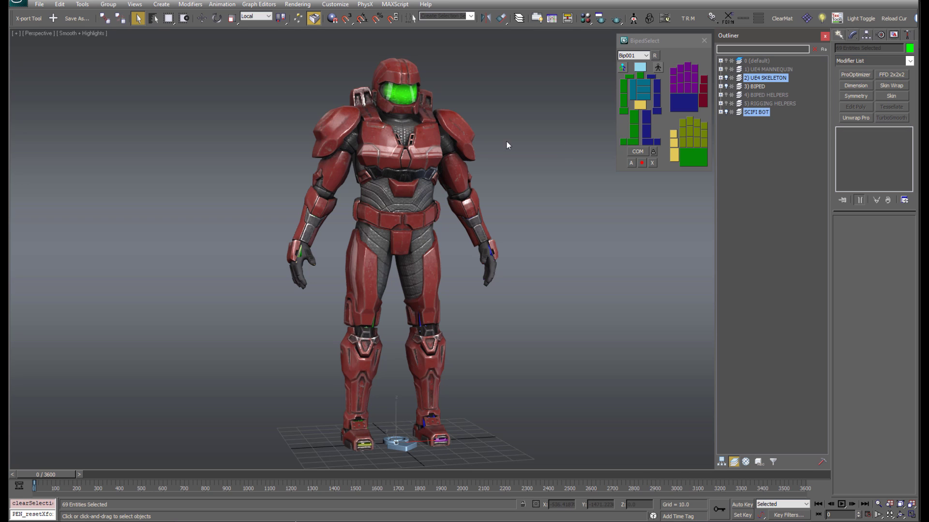
left_click(37, 5)
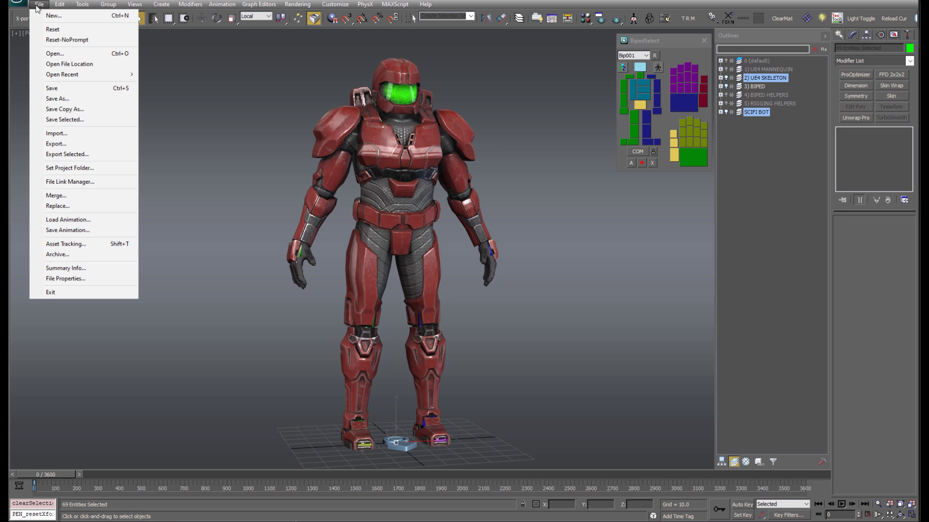
left_click(62, 155)
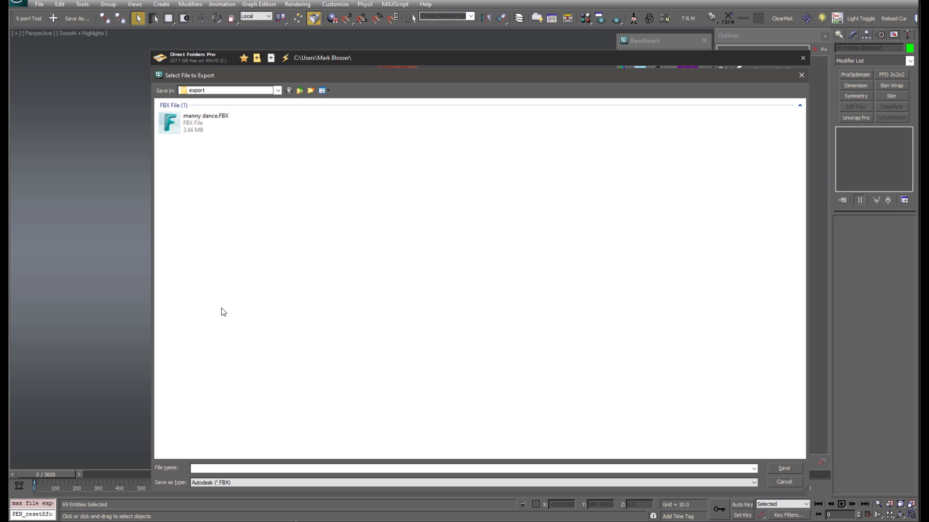
type("mycharacter")
key("Return")
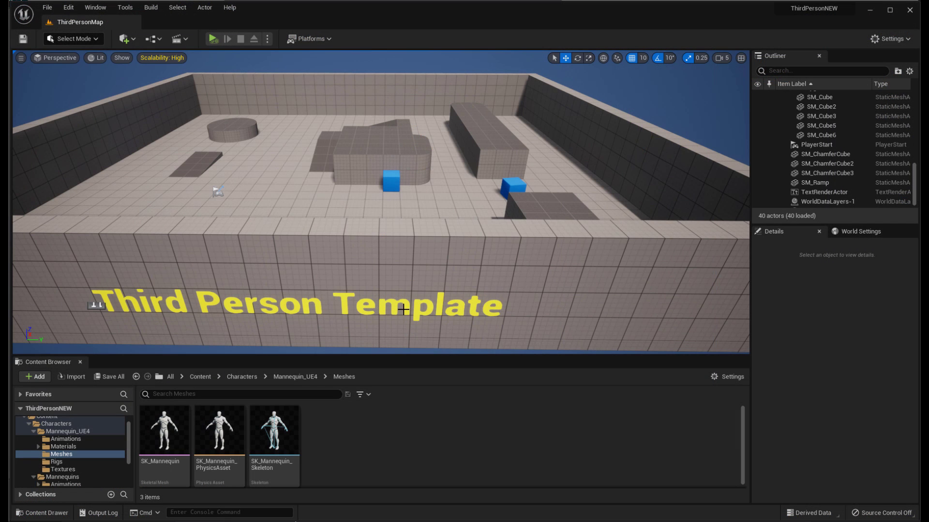
In Unreal Editor, import mycharacter.FBX into Mannequin_UE4/Meshes using SK_Mannequin_Skeleton, with Use T0 As Ref Pose enabled
middle_click_drag(386, 309, 386, 319)
right_click_drag(385, 309, 386, 297)
middle_click_drag(385, 309, 386, 321)
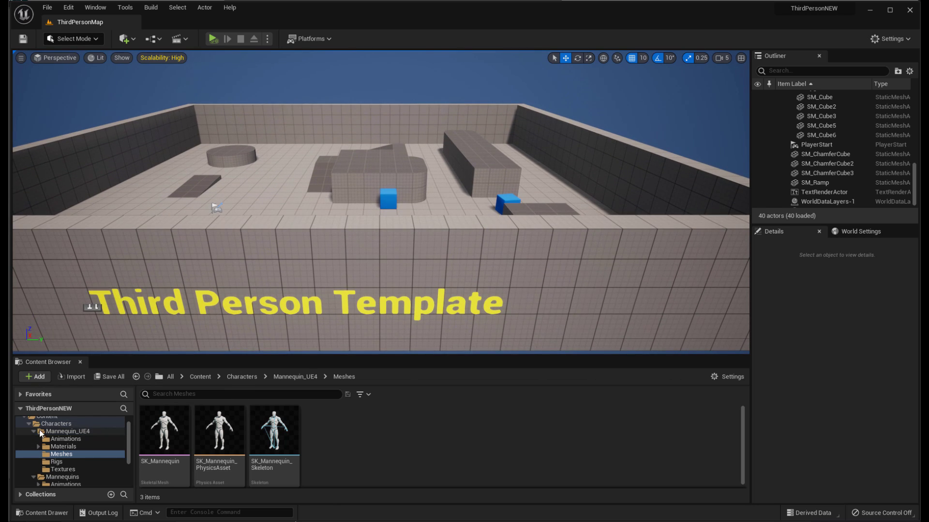
left_click(54, 454)
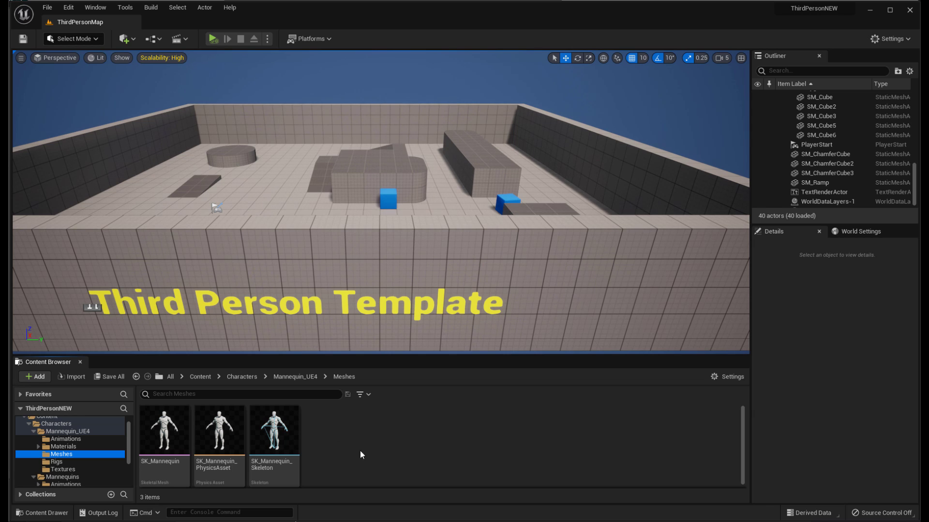
left_click(71, 380)
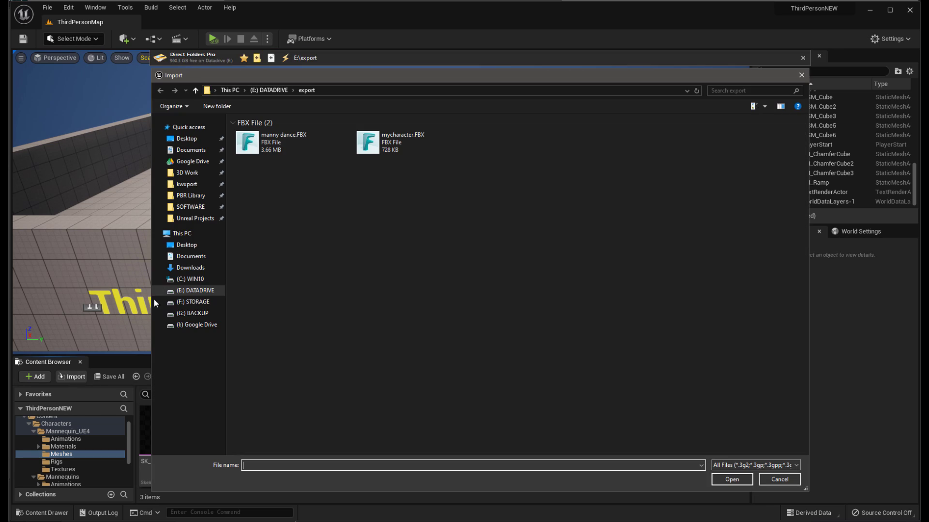
left_click(398, 149)
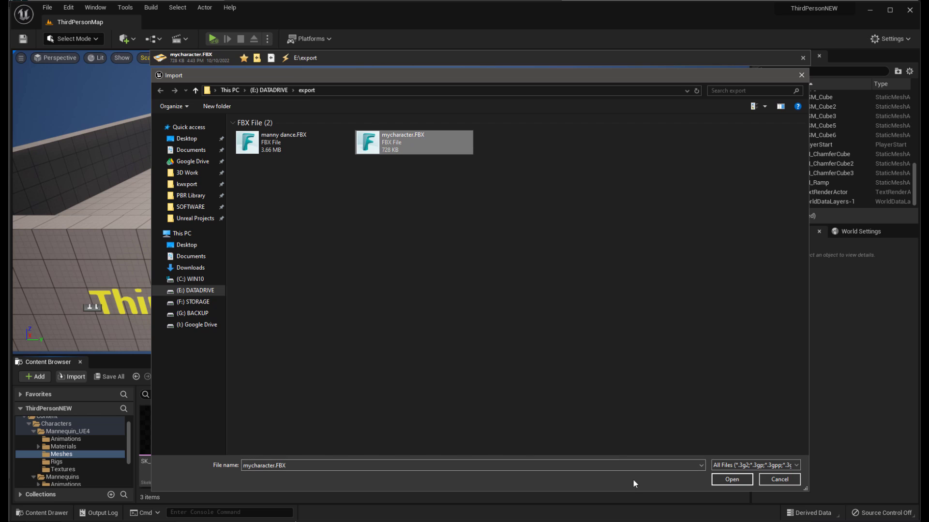
left_click(731, 480)
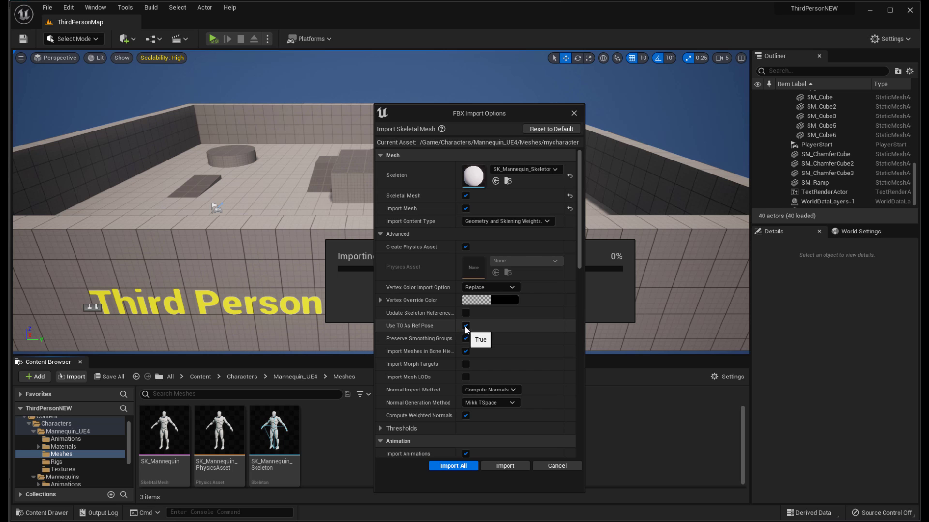
left_click(498, 467)
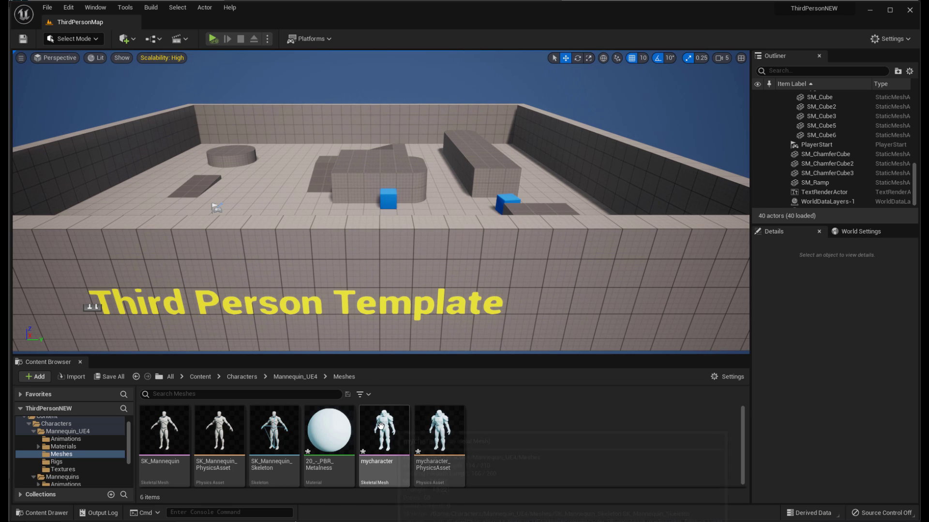
Open the mycharacter skeletal mesh, inspect it from different angles in its preview, and close the asset editor
double_click(382, 445)
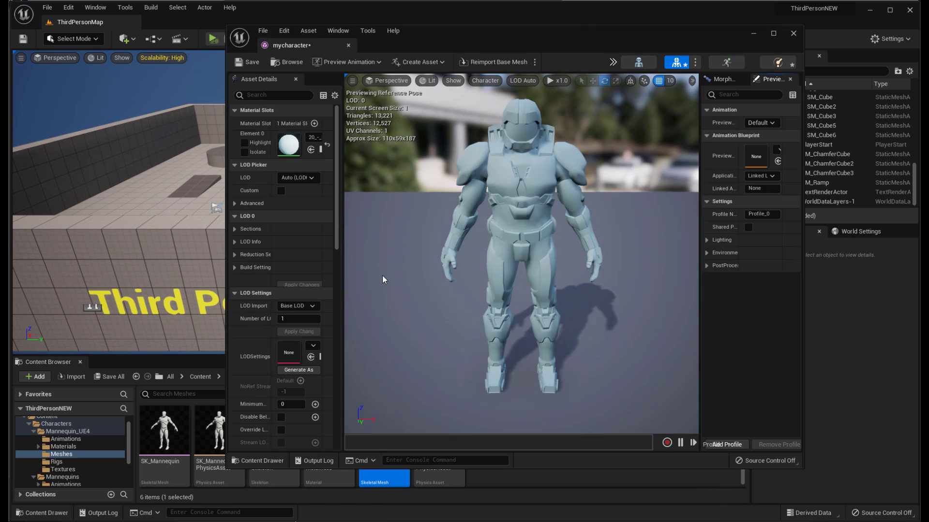
left_click_drag(521, 254, 505, 223)
mouse_move(615, 214)
left_mouse_down()
mouse_move(622, 235)
mouse_move(588, 231)
mouse_move(615, 214)
left_mouse_up()
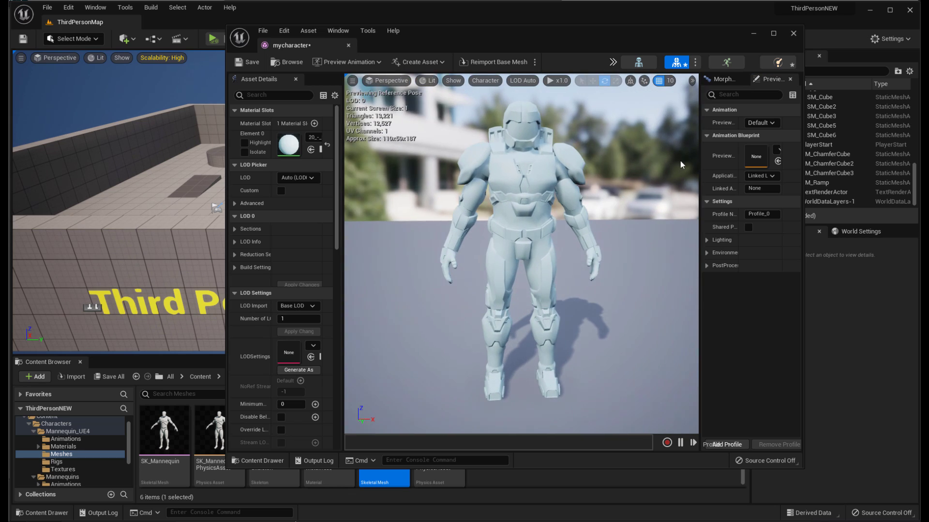
left_click(794, 33)
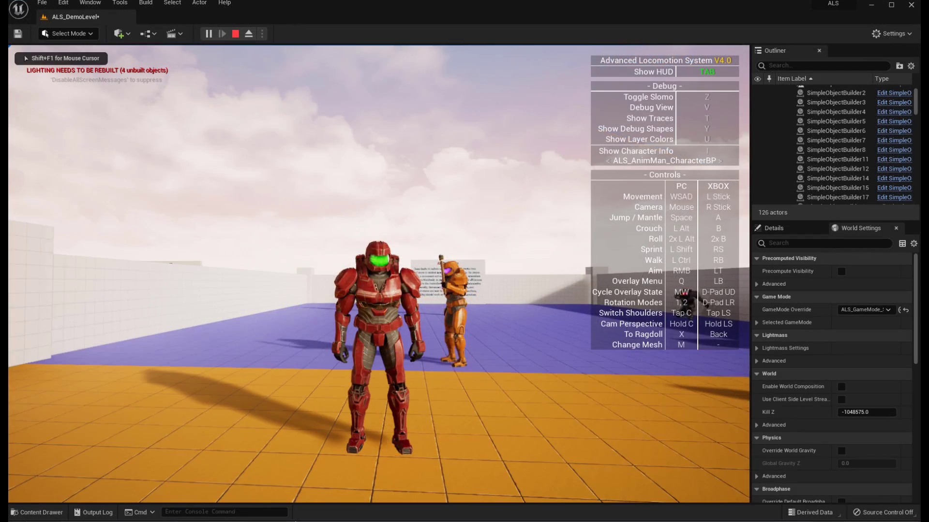
Run the red armoured character around in the ALS_DemoLevel play session, changing direction to test its locomotion animations
key("s")
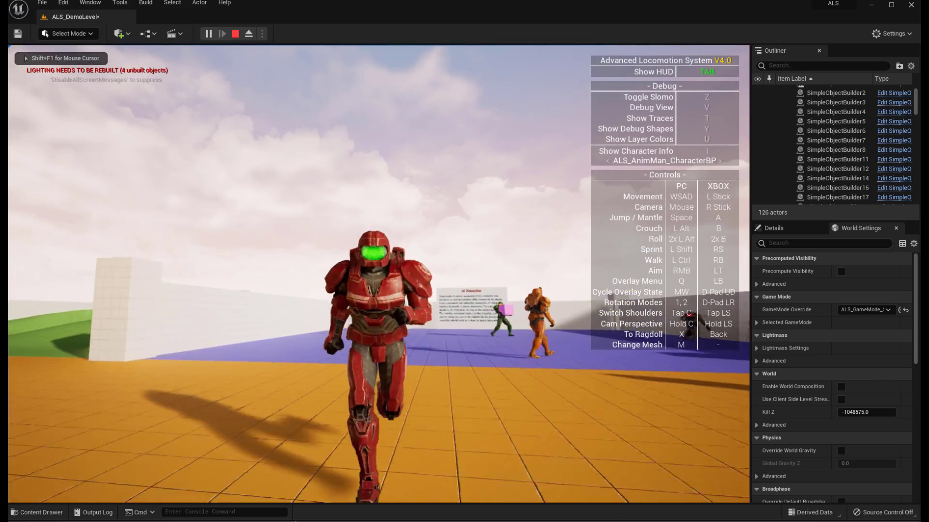
key("a")
key("w")
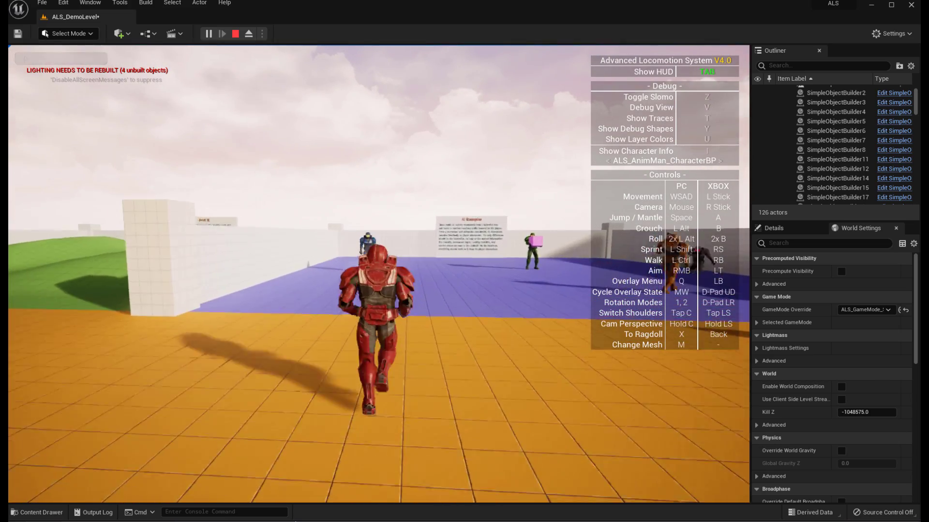
key("d")
key("s")
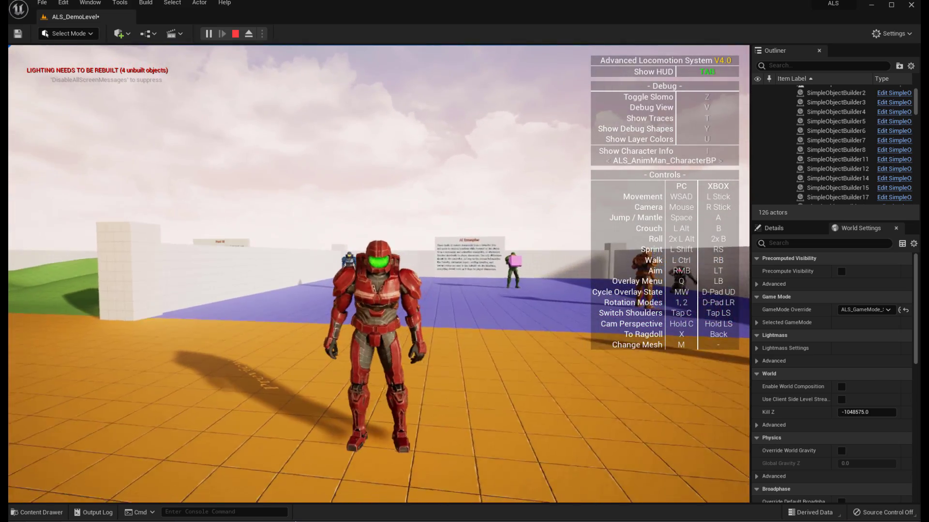
key("w")
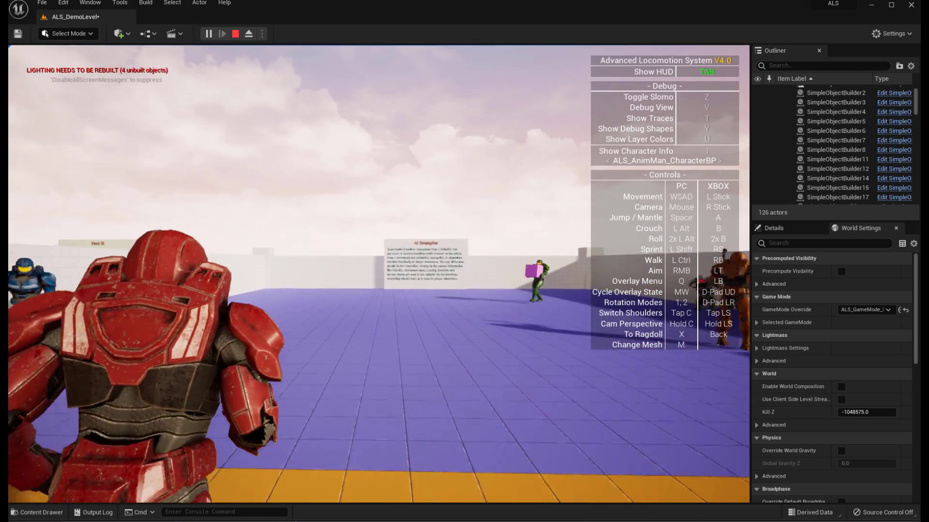
key("s")
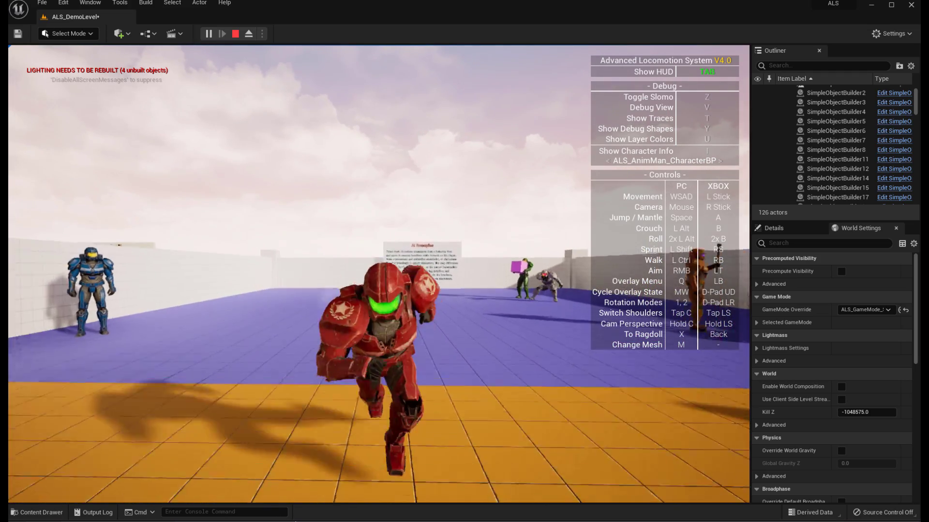
key("w")
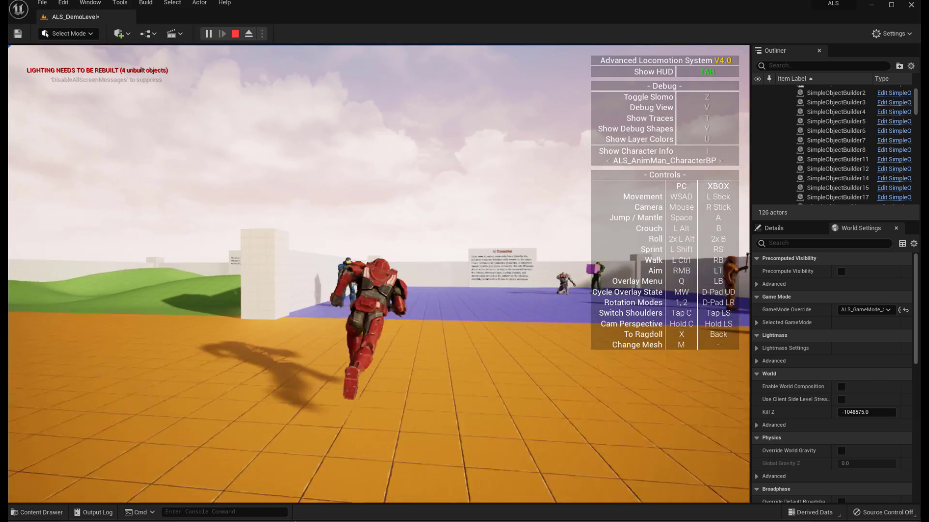
key("d")
key("a")
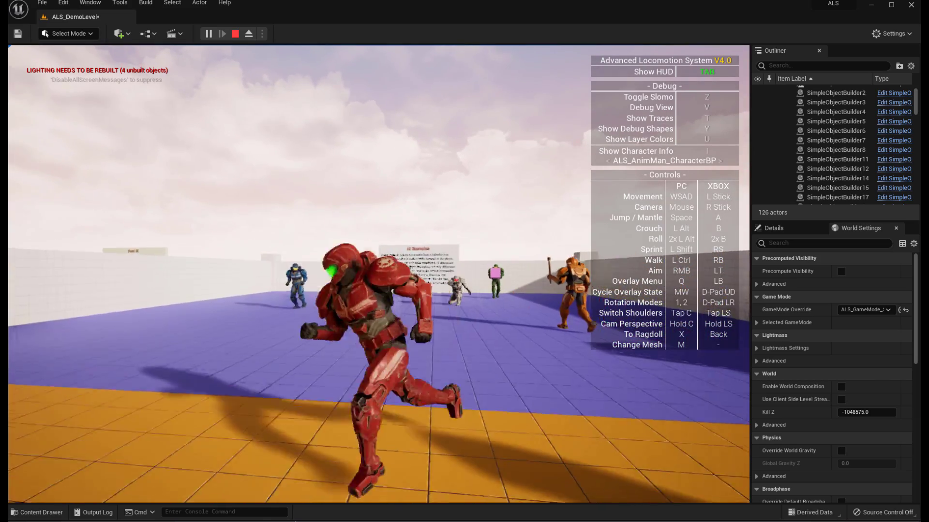
Run the red armoured character back and forth across the orange floor, stopping it once to face the camera
key("w")
key("s")
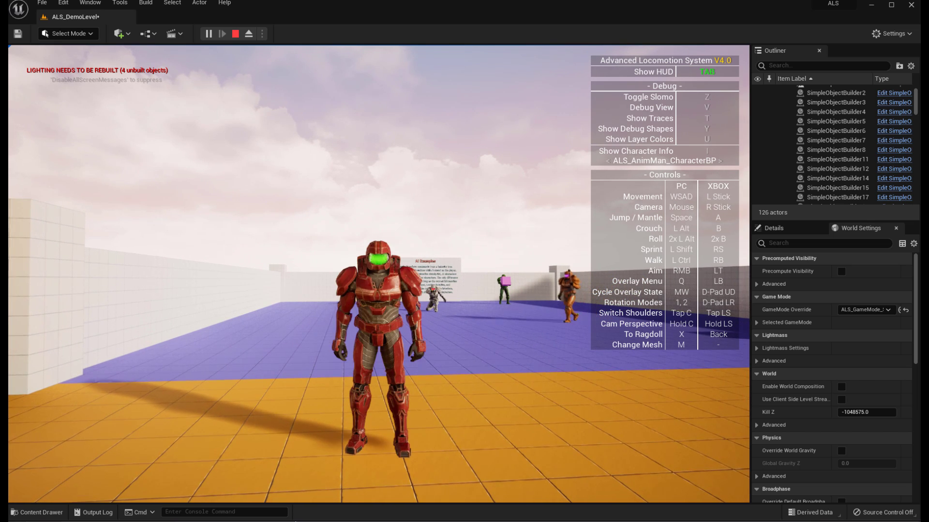
key("s")
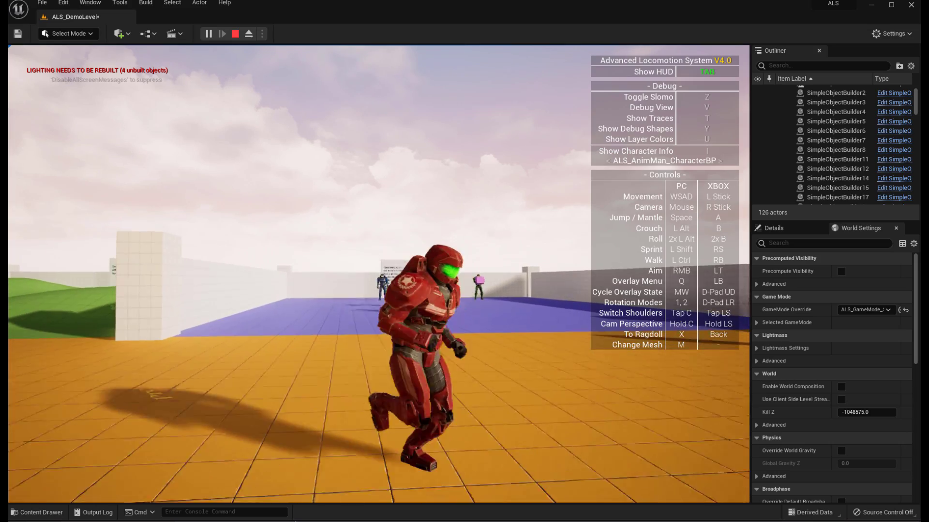
Change the player mesh to the tan mannequin, turn it to face the camera, and run on with the red armoured mesh restored
key("w")
key("m")
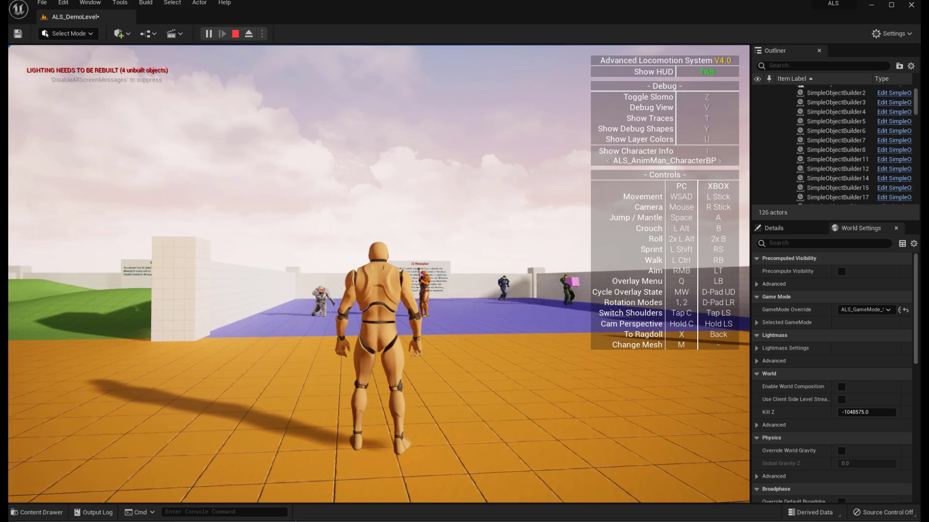
key("s")
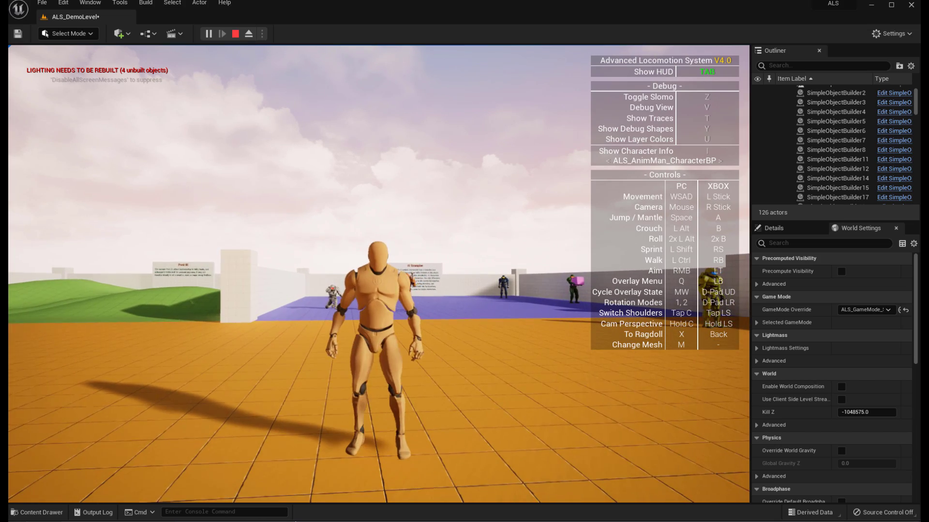
key("s")
key("w")
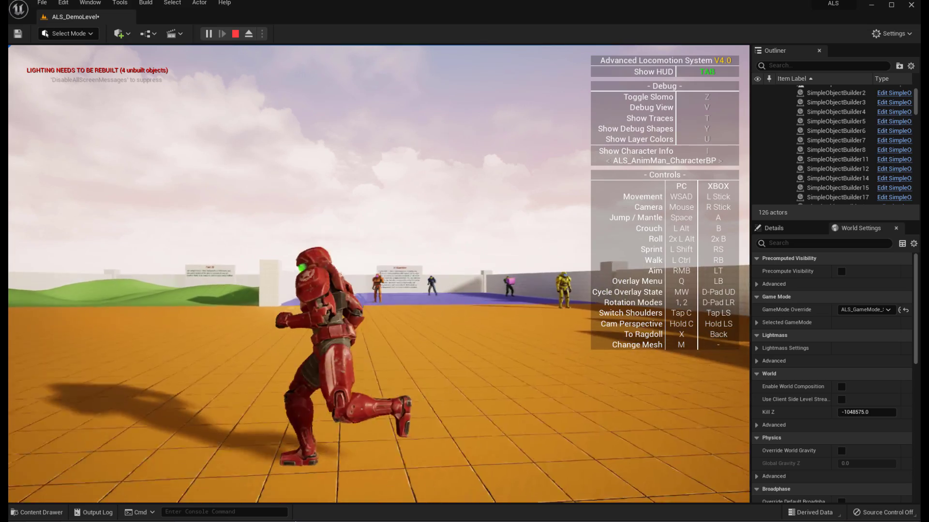
Run the tan mannequin mesh onto the blue floor and back, and switch to the red armoured mesh facing the camera
key("m")
key("w")
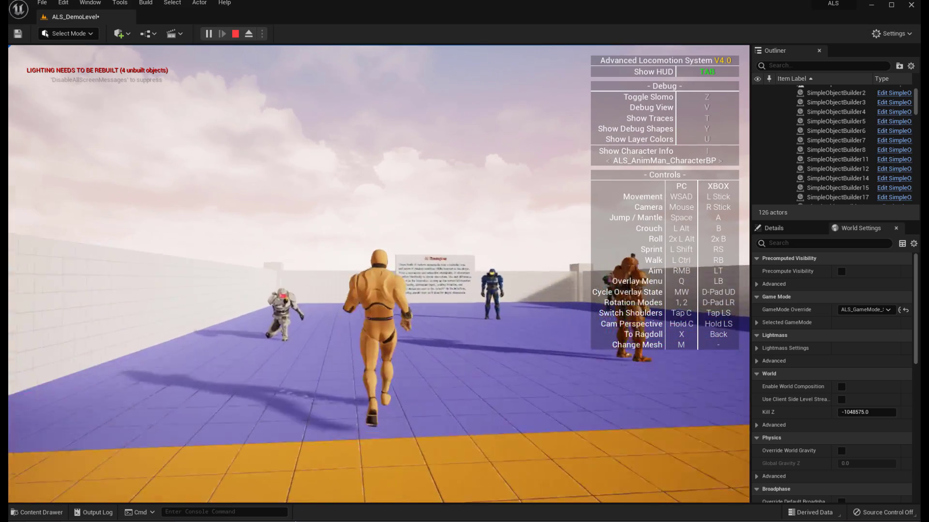
key("s")
key("m")
key("s")
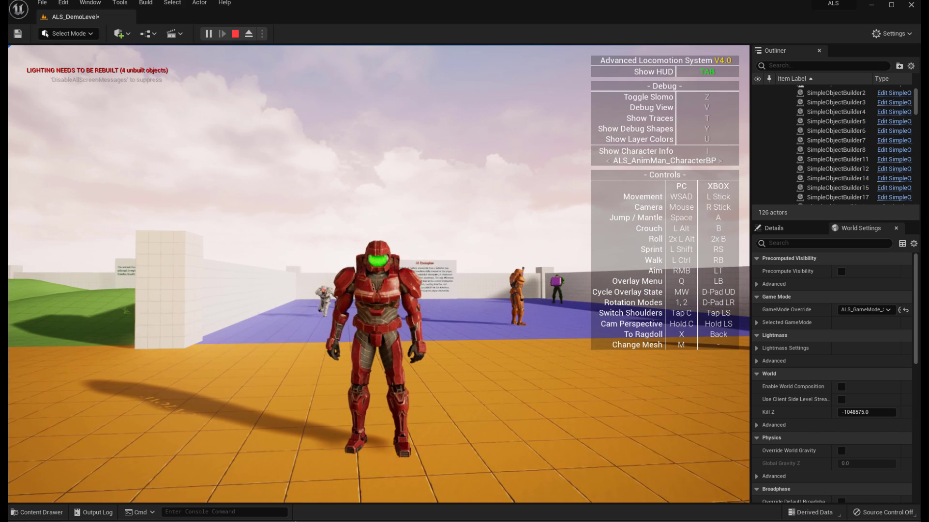